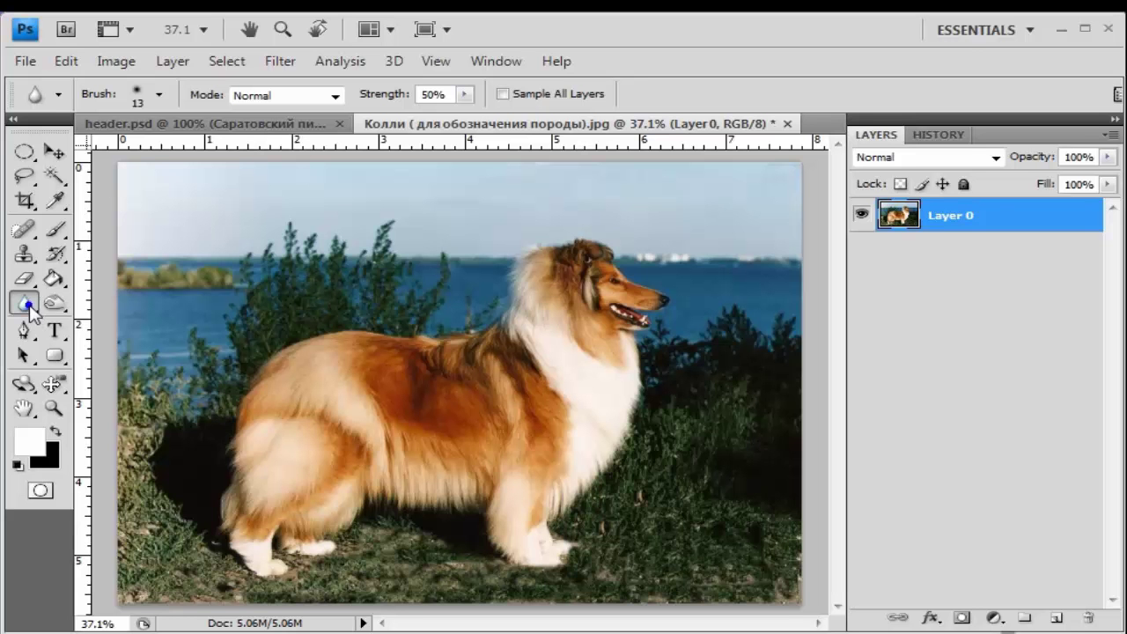
Select the Blur tool and check its brush, Normal mode and 50% strength settings.
right_click(26, 308)
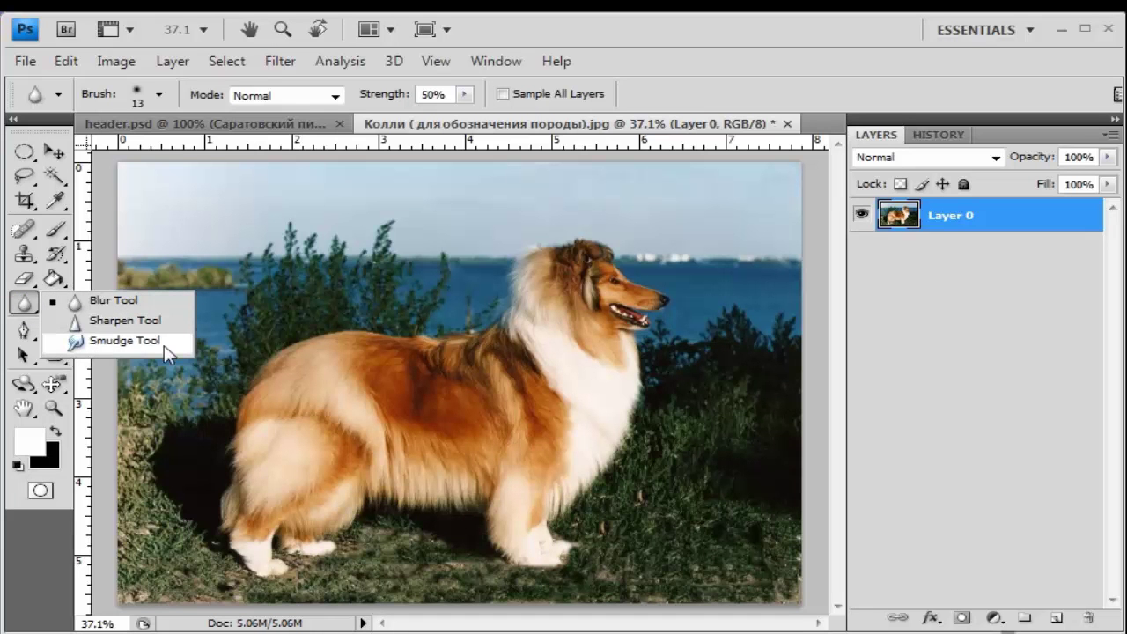
left_click(138, 301)
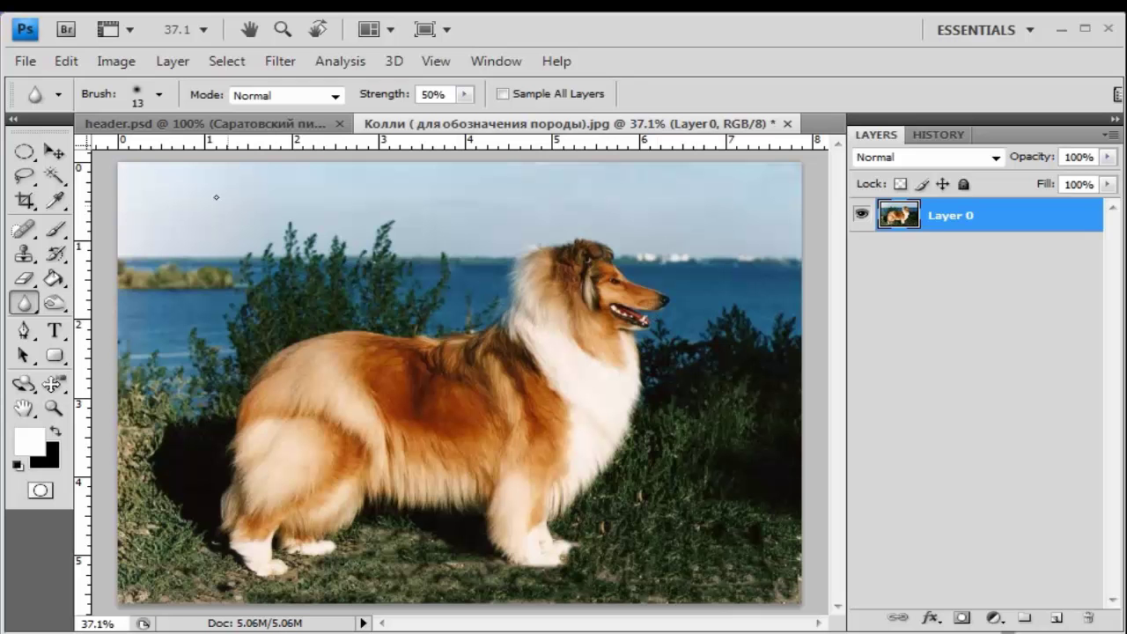
left_click(159, 94)
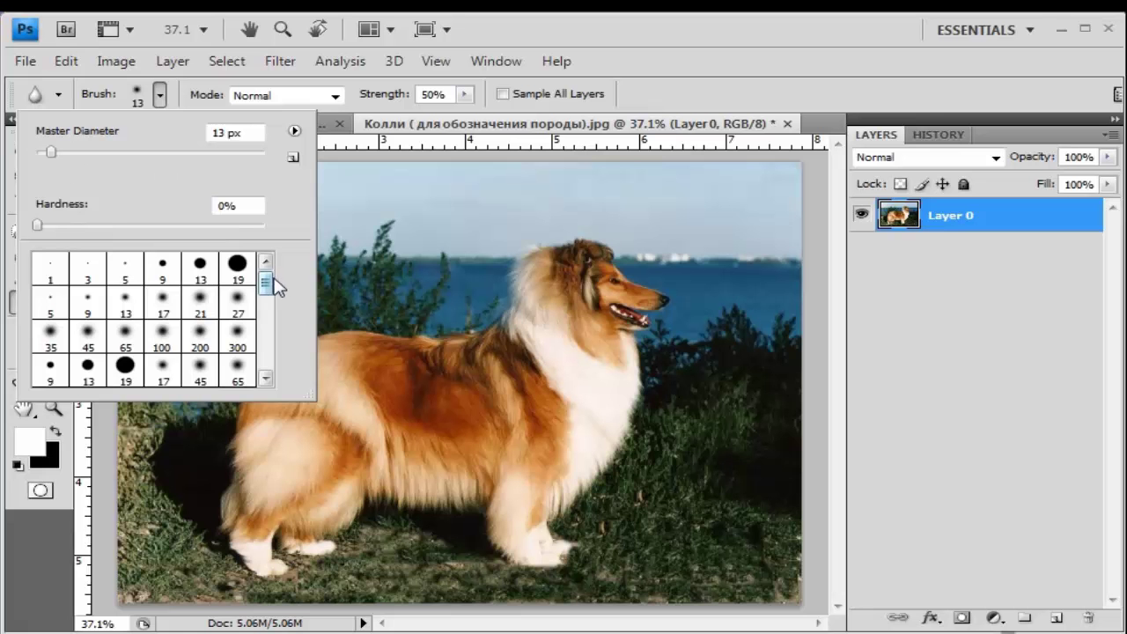
mouse_move(268, 284)
left_mouse_down()
mouse_move(270, 331)
mouse_move(268, 286)
left_mouse_up()
left_click(198, 80)
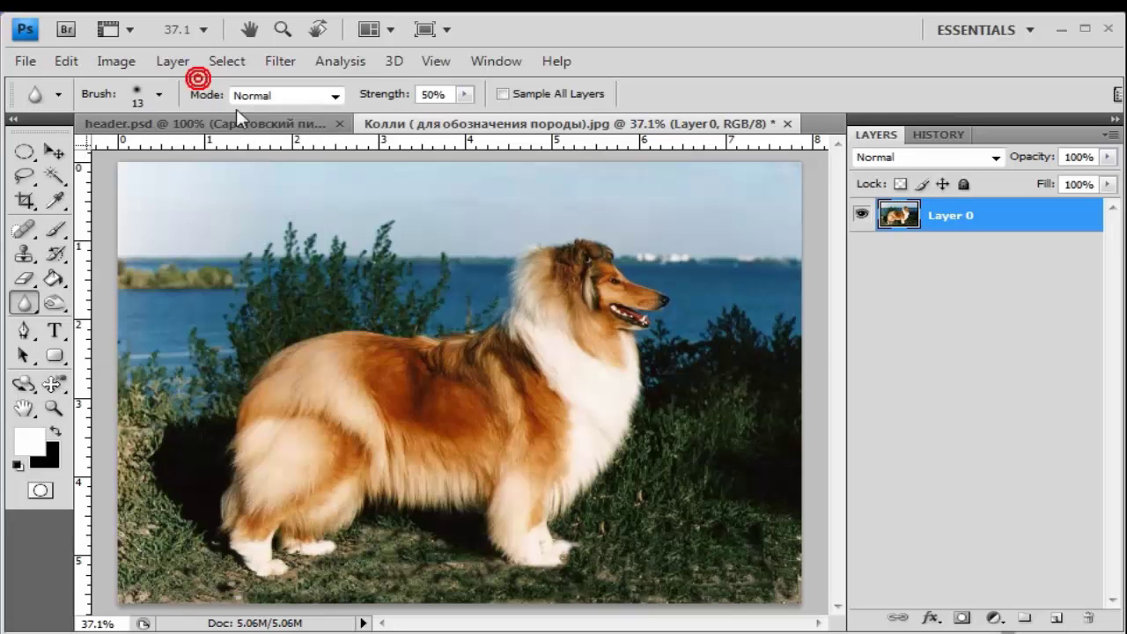
left_click(334, 97)
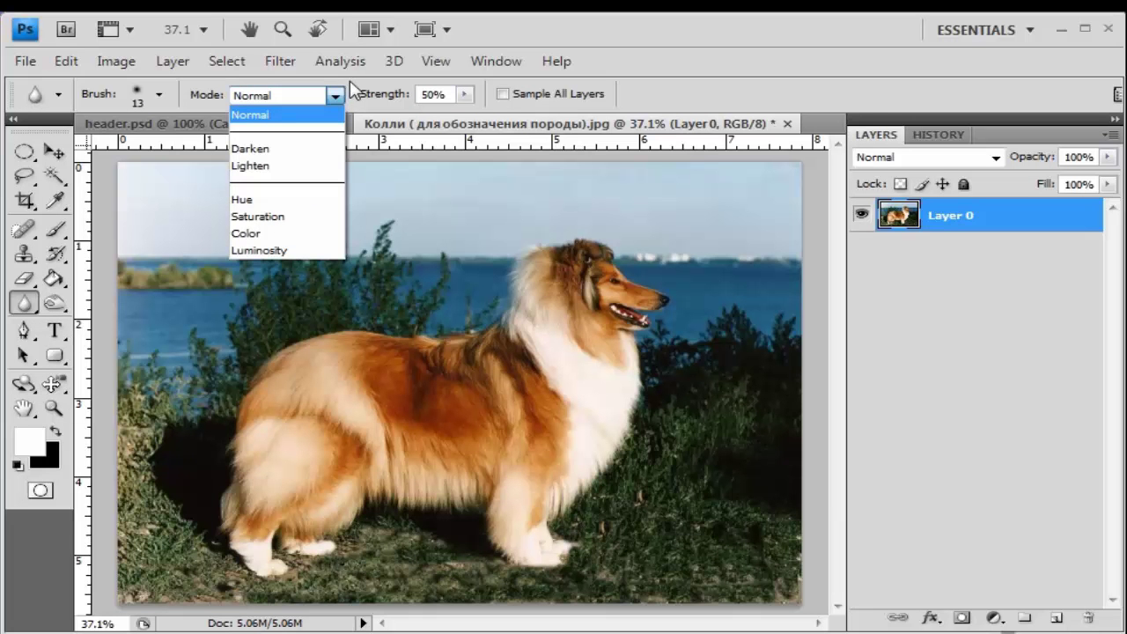
left_click(352, 93)
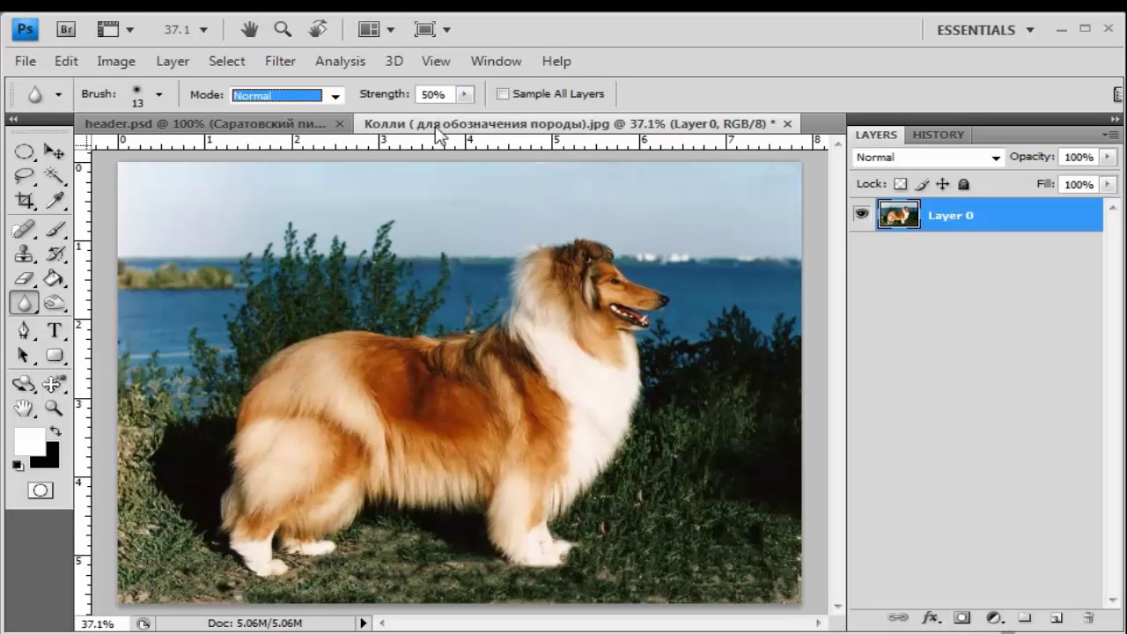
left_click_drag(437, 93, 421, 95)
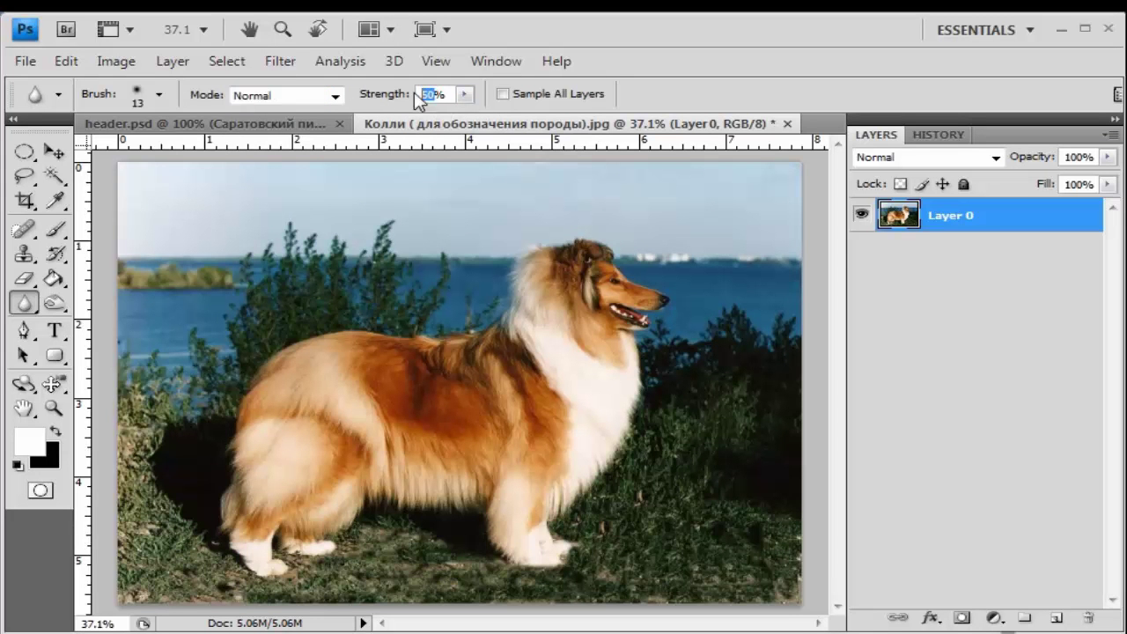
Zoom to 100% on the collie's head, center it, and return to the Blur tool.
left_click(53, 407)
left_click(558, 284)
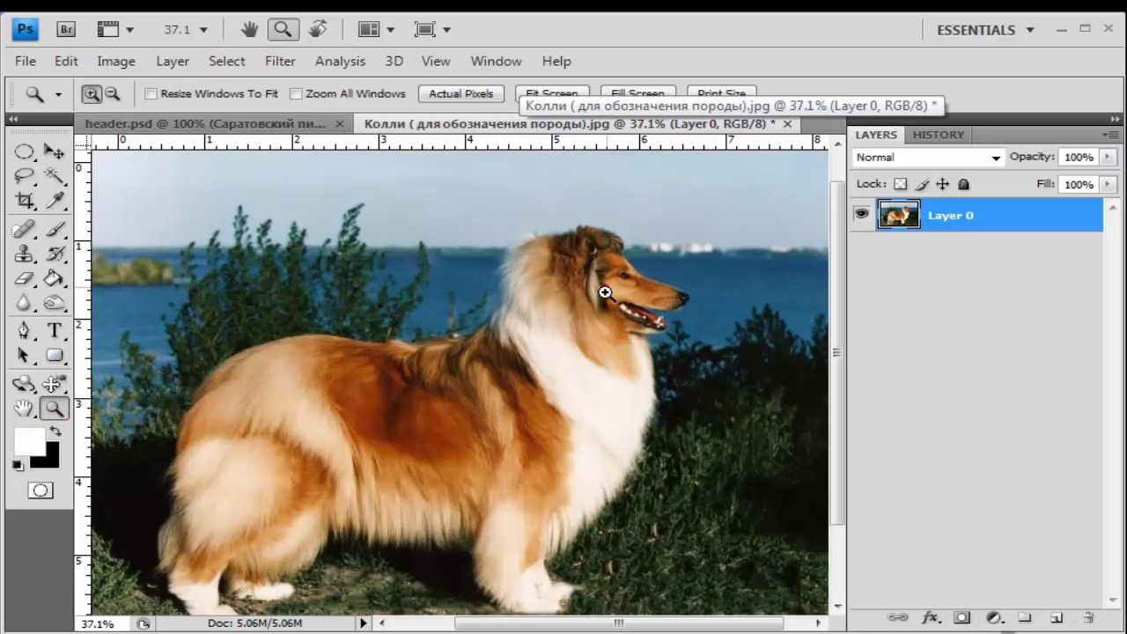
left_click(622, 318)
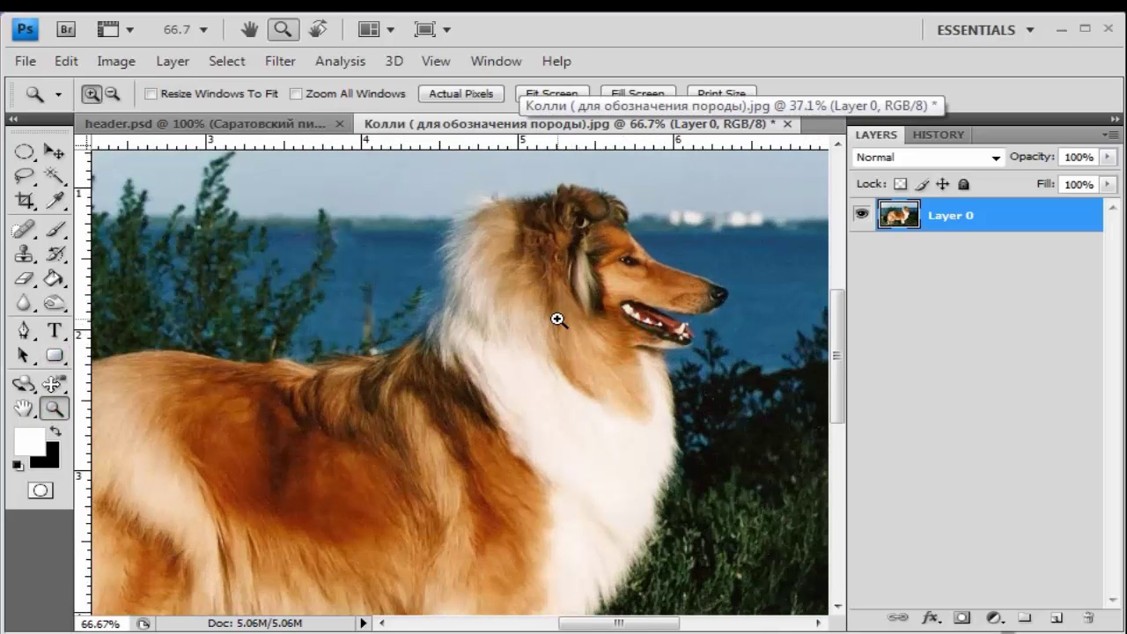
left_click(558, 318)
scroll(646, 560, "up", 2)
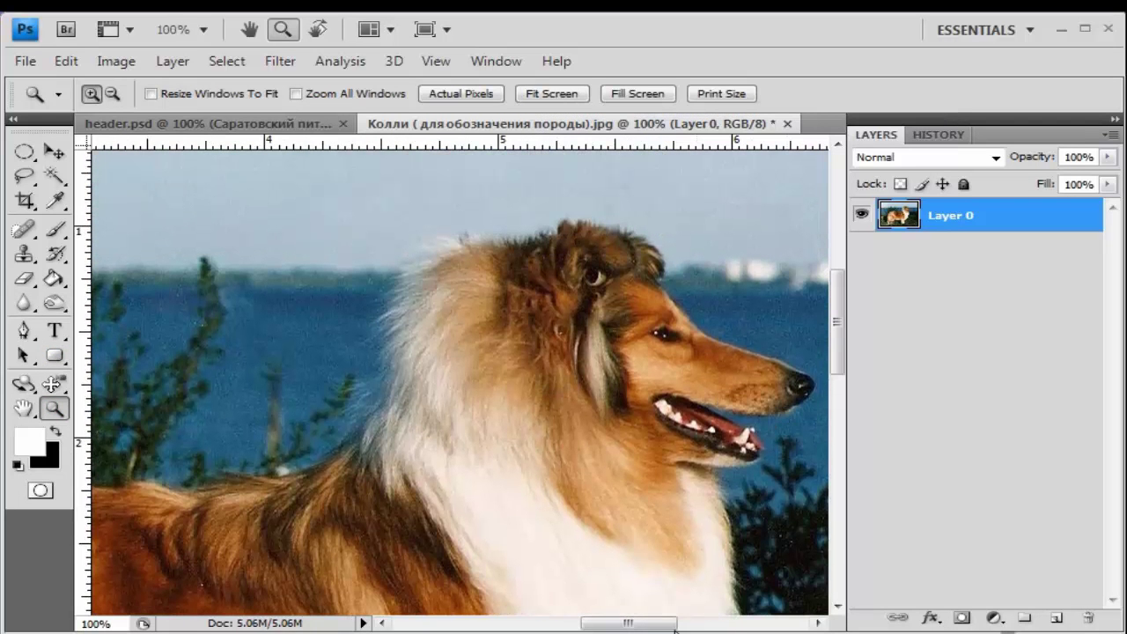
left_click_drag(653, 623, 672, 623)
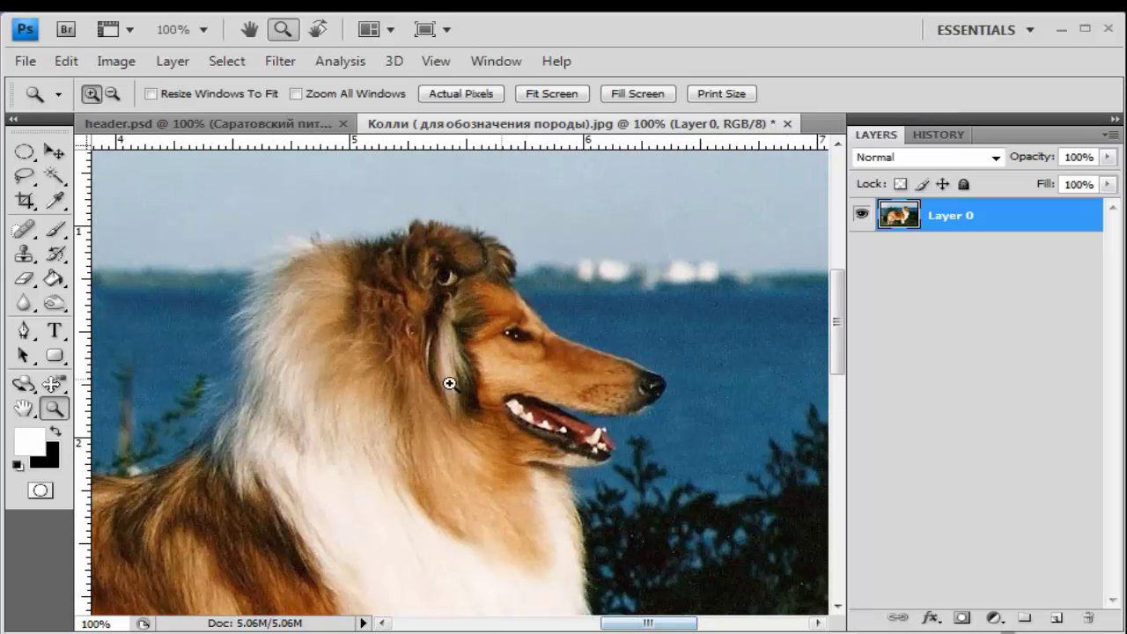
left_click(23, 303)
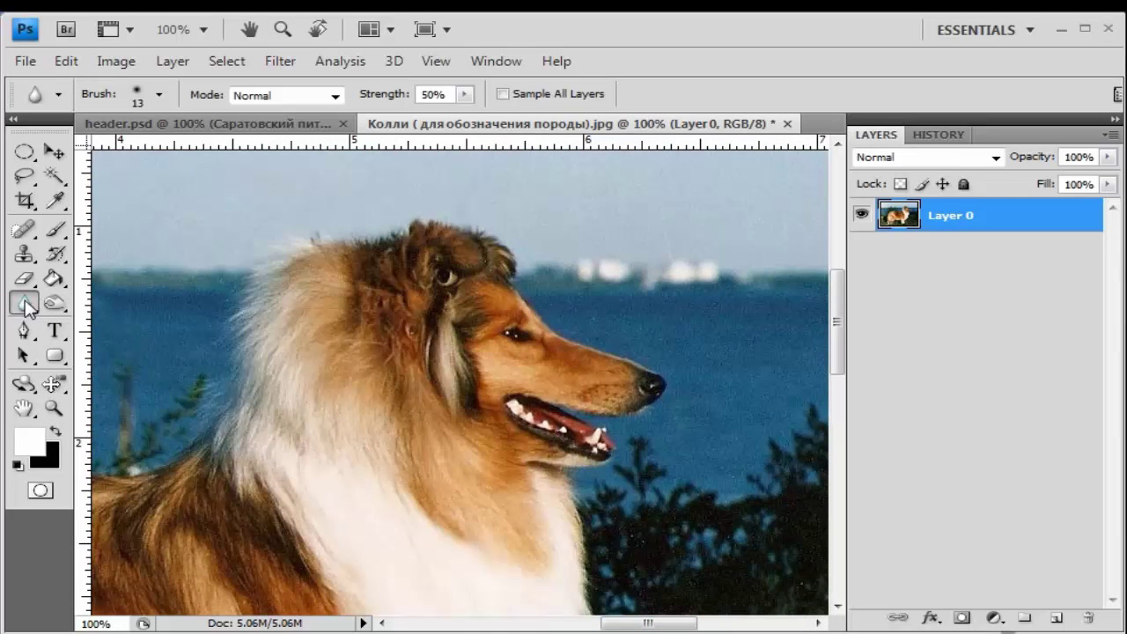
Set the Blur brush to 89 px and blur the fur between the eye and muzzle.
left_click(160, 95)
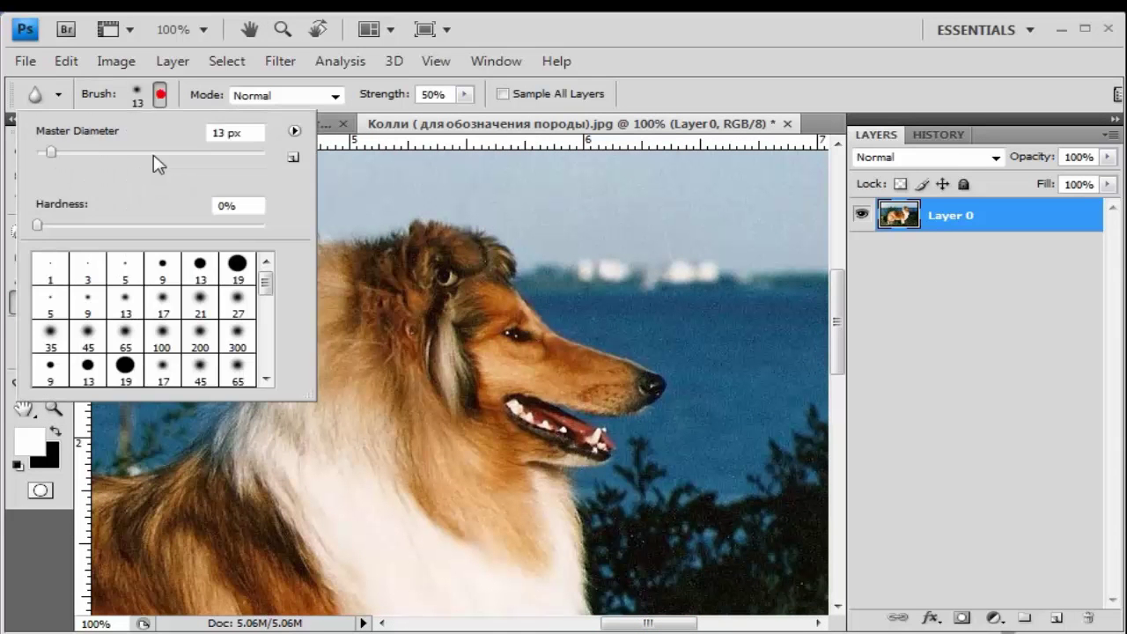
left_click_drag(50, 152, 137, 153)
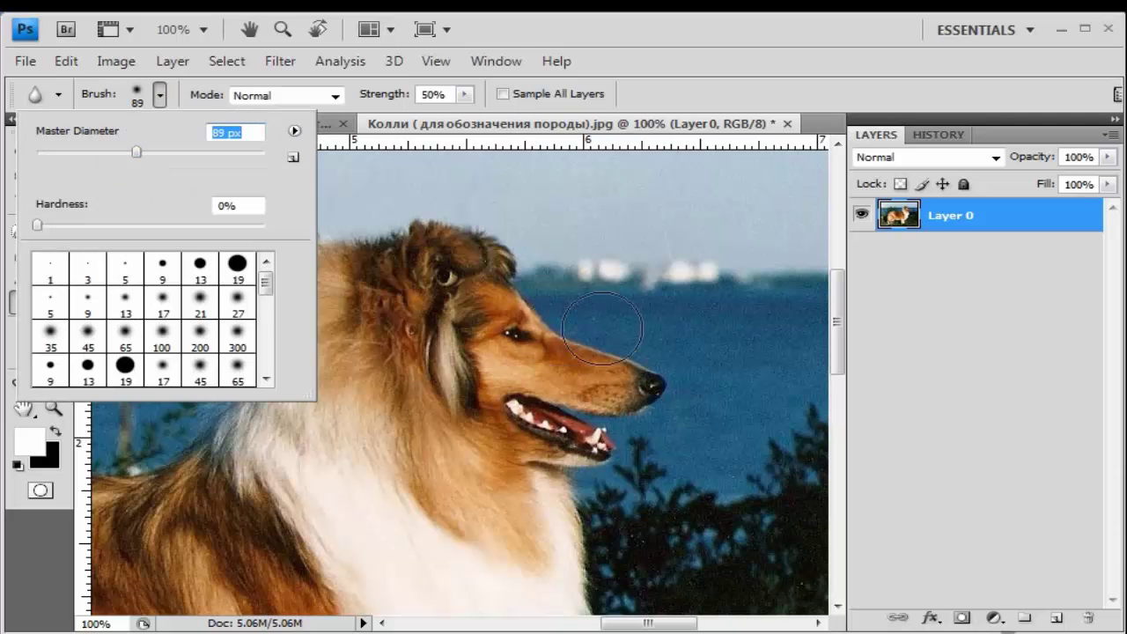
key("Return")
left_click_drag(490, 328, 613, 396)
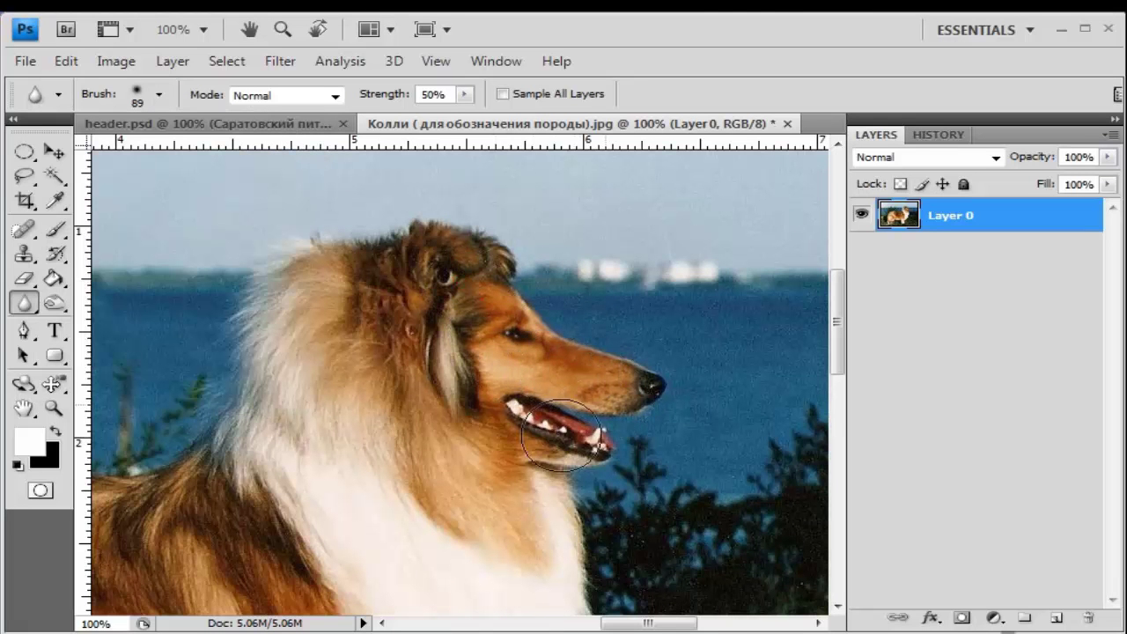
mouse_move(440, 352)
left_mouse_down()
mouse_move(477, 305)
mouse_move(474, 388)
mouse_move(446, 327)
left_mouse_up()
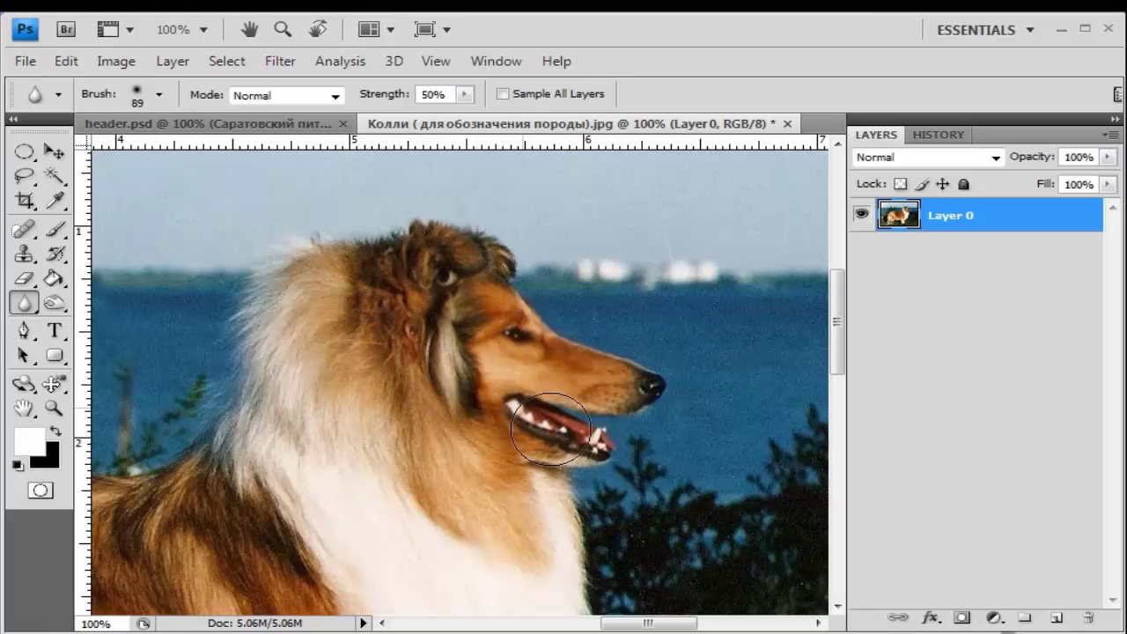
Raise Blur strength to 100% and blur the muzzle again.
left_click(464, 93)
left_click_drag(464, 114, 539, 122)
left_click(612, 393)
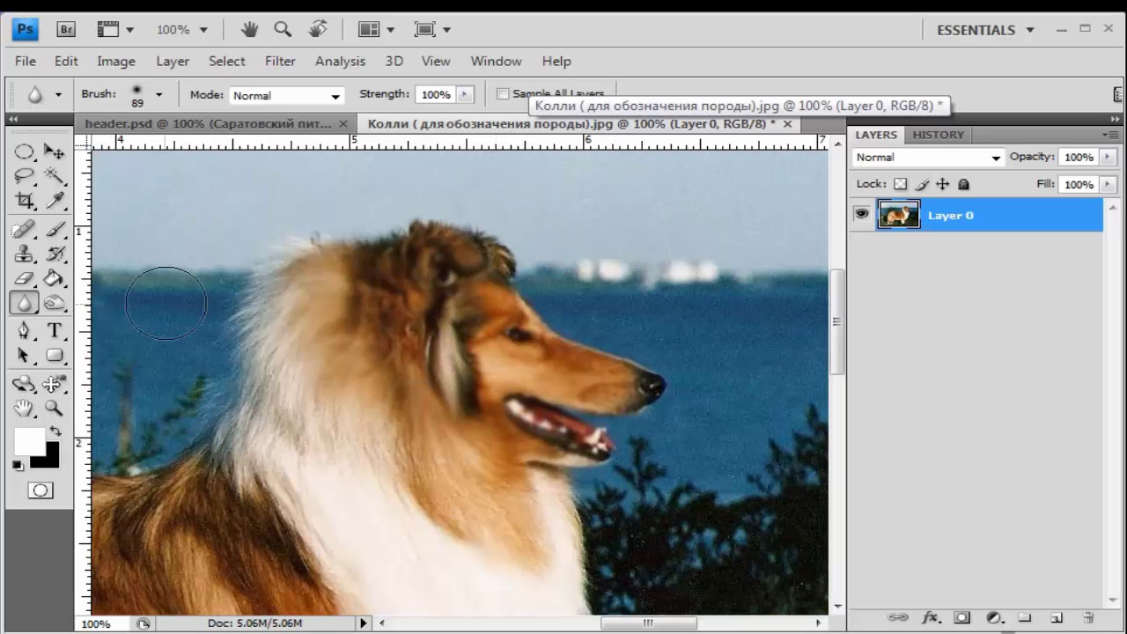
left_click(24, 303)
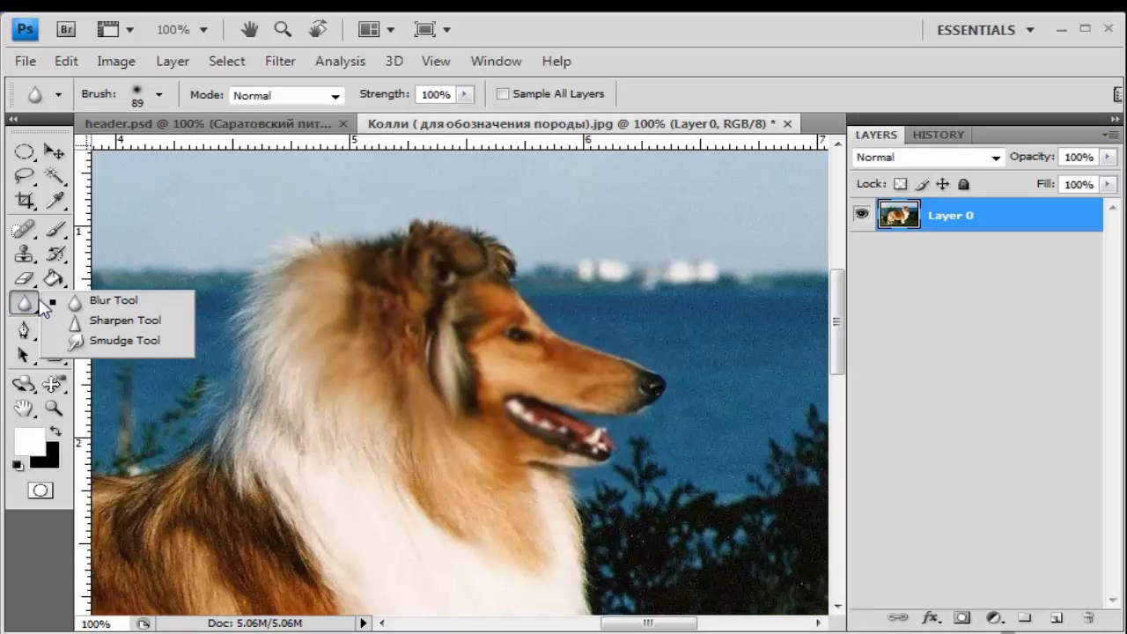
Set the Blur tool to Normal mode with 35% strength.
left_click(147, 322)
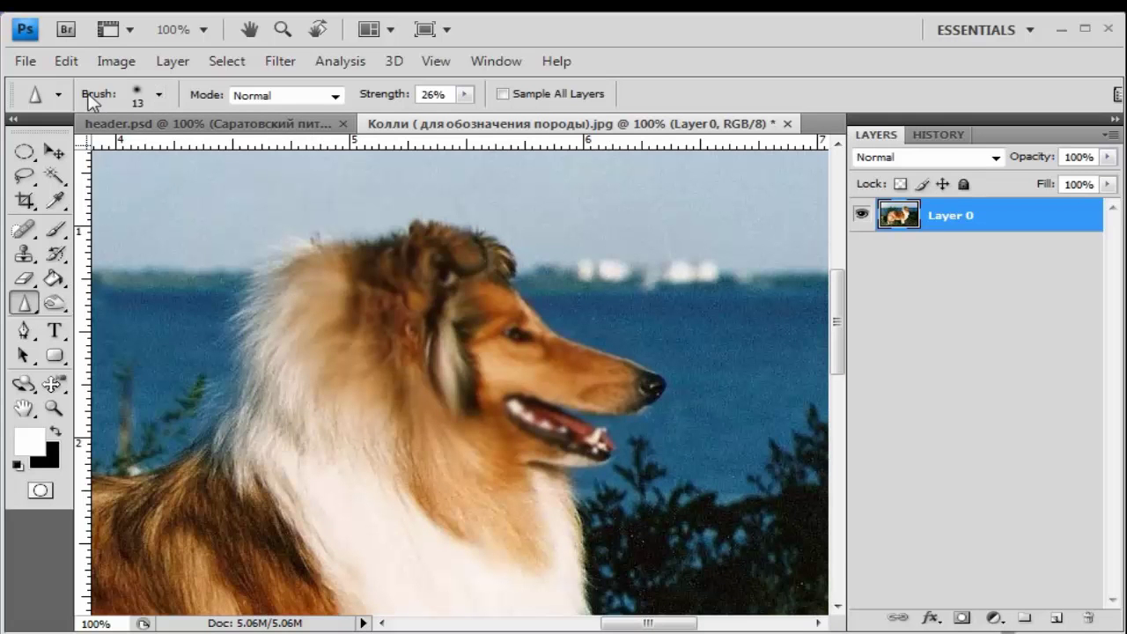
left_click(158, 94)
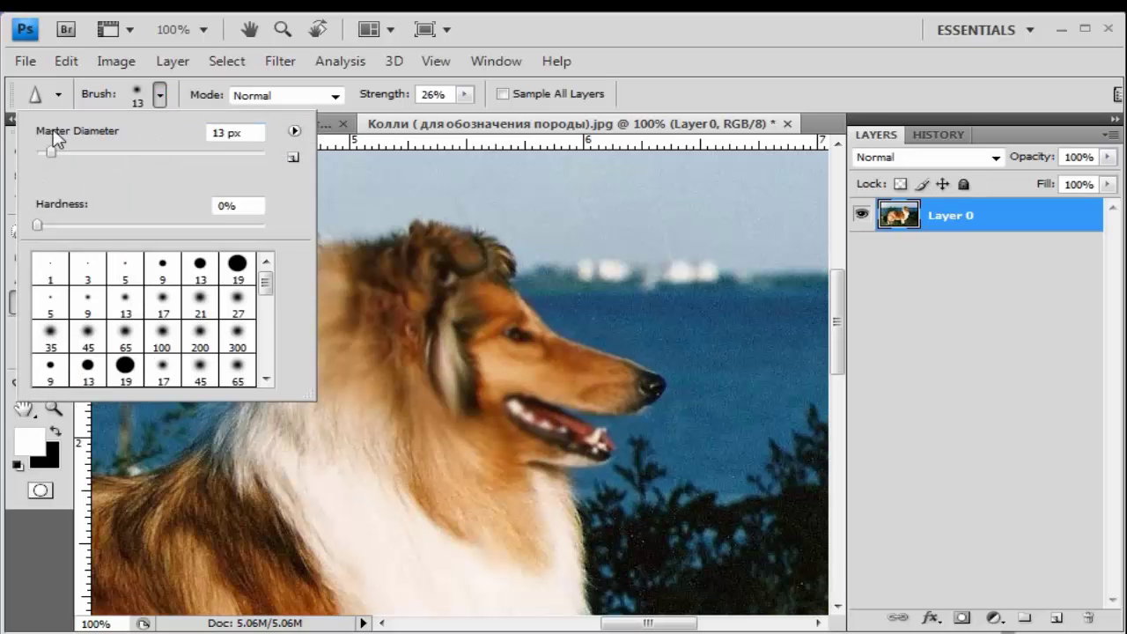
left_click_drag(266, 283, 269, 306)
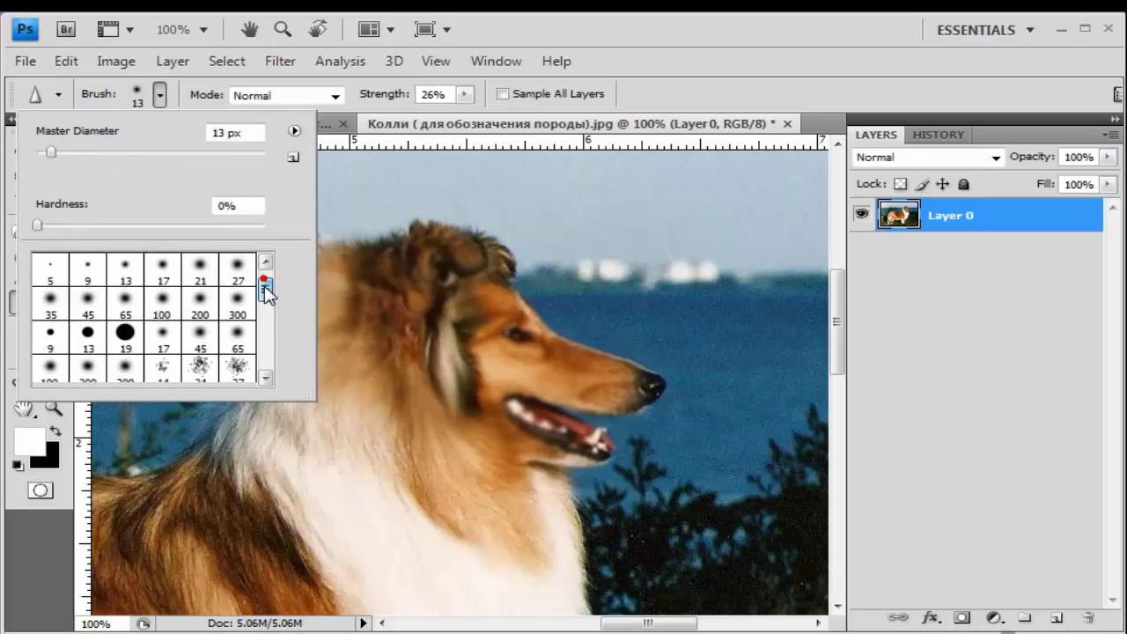
left_click(336, 95)
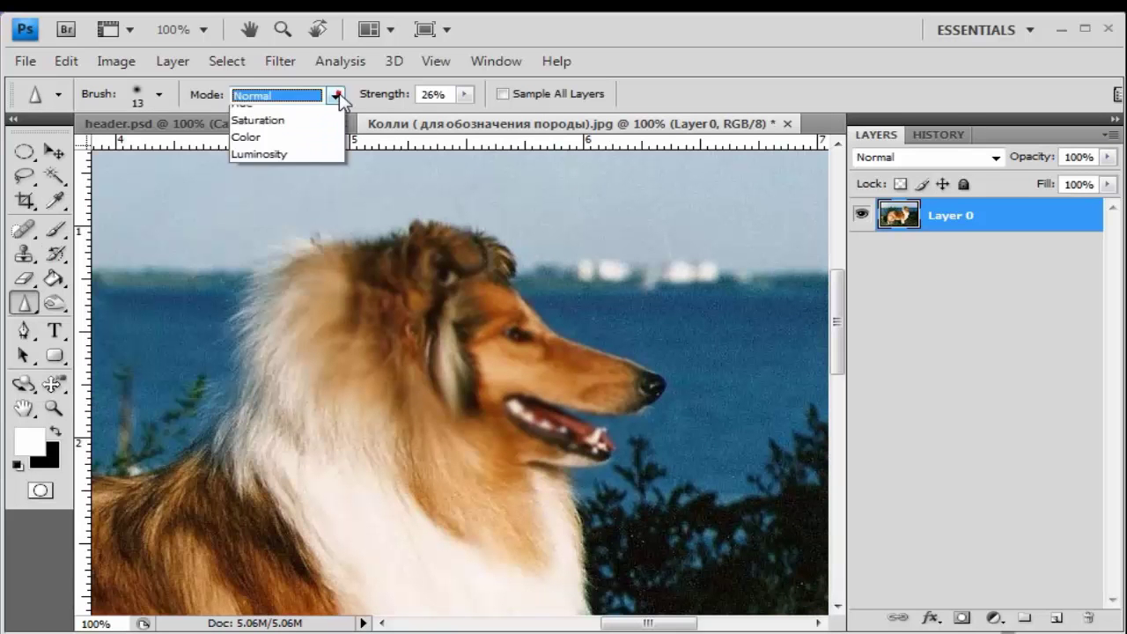
left_click(355, 94)
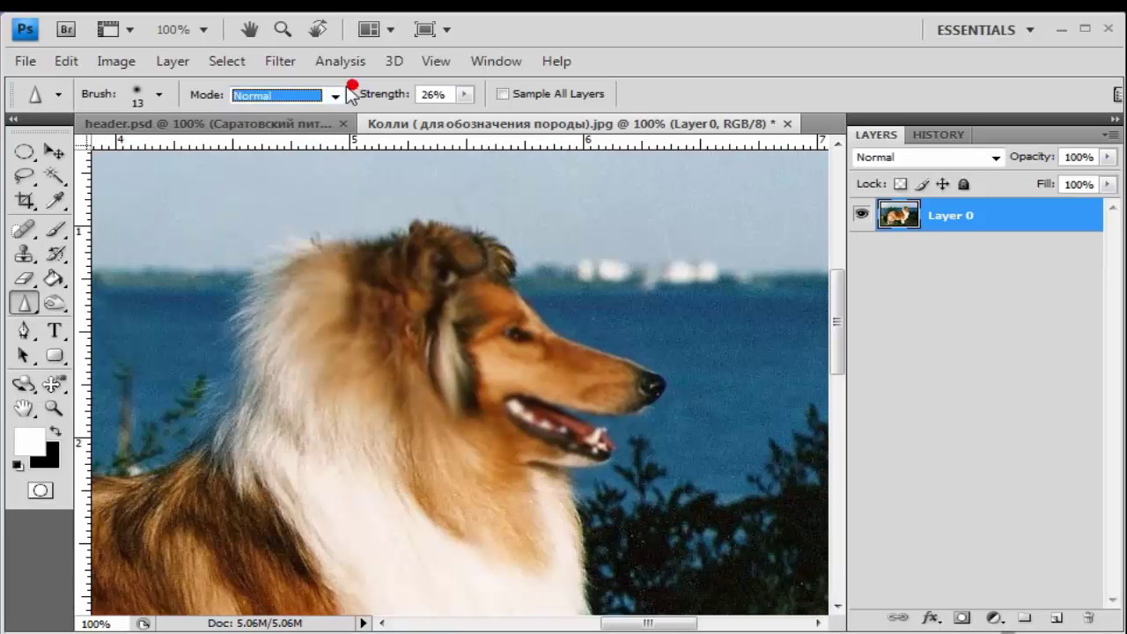
left_click(464, 94)
left_click_drag(466, 121, 478, 121)
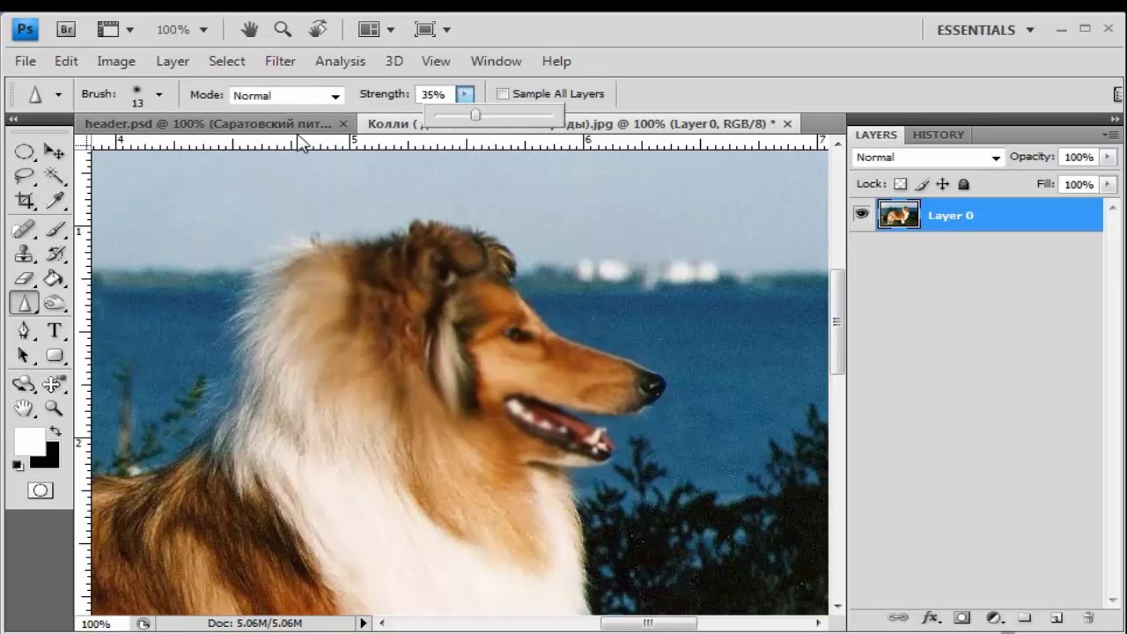
Blur the ear-to-muzzle fur with a 63 px brush, then raise strength to 100%.
left_click(160, 94)
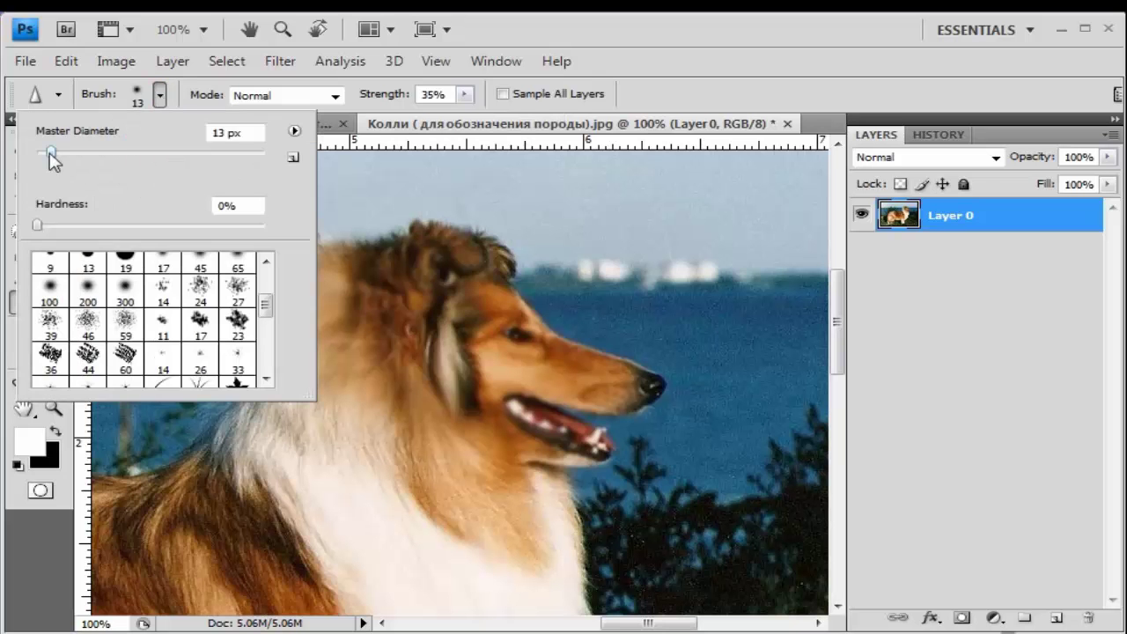
left_click_drag(49, 154, 111, 158)
left_click(672, 37)
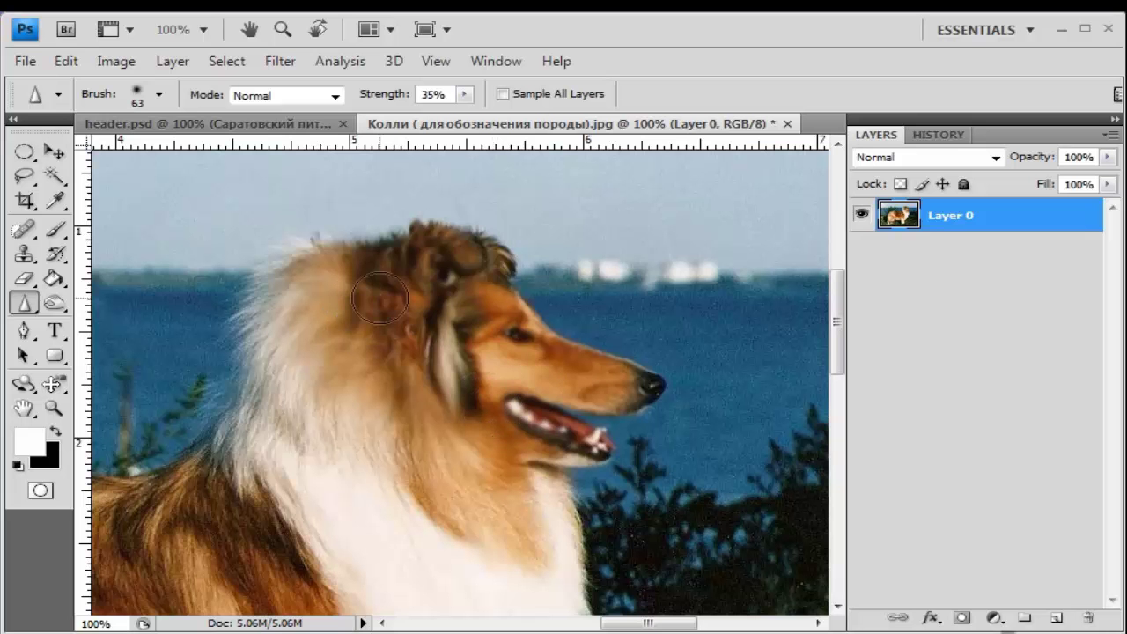
left_click_drag(478, 352, 598, 390)
left_click(566, 382)
left_click_drag(462, 95, 545, 123)
left_click(414, 280)
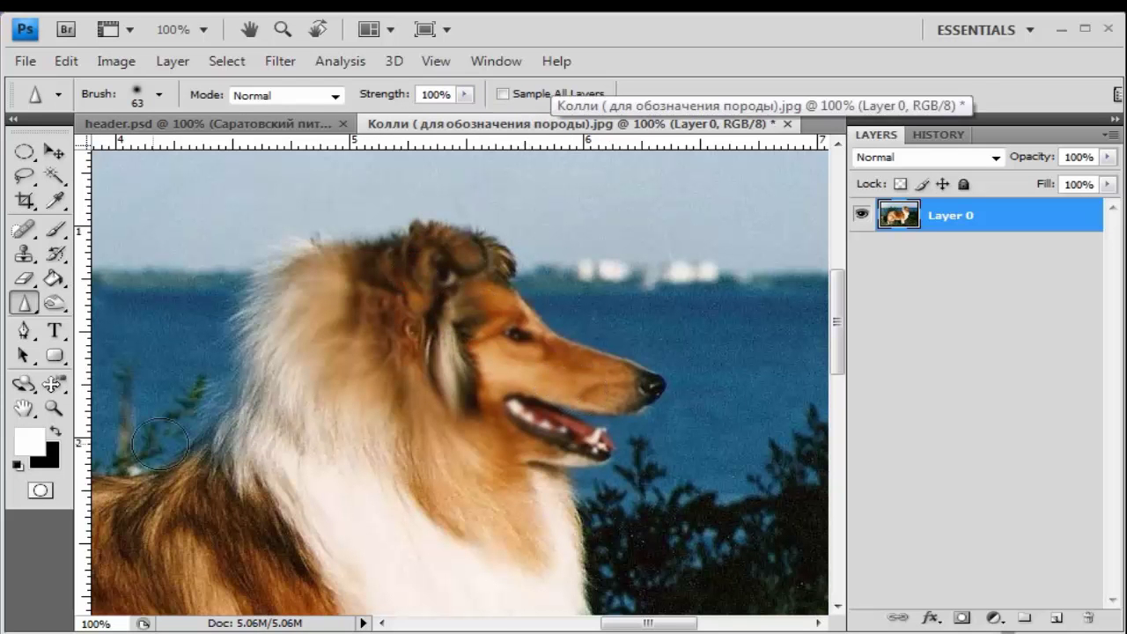
Zoom into the dog's face to 300% and revert to the original History snapshot.
left_click(55, 409)
left_click(473, 319)
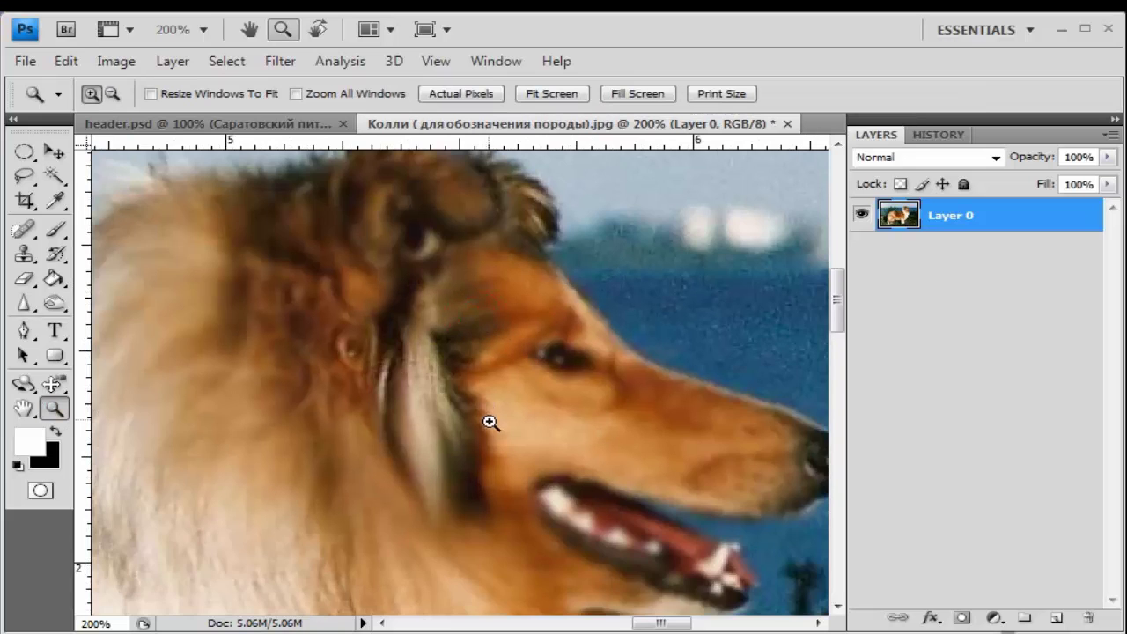
left_click(491, 423)
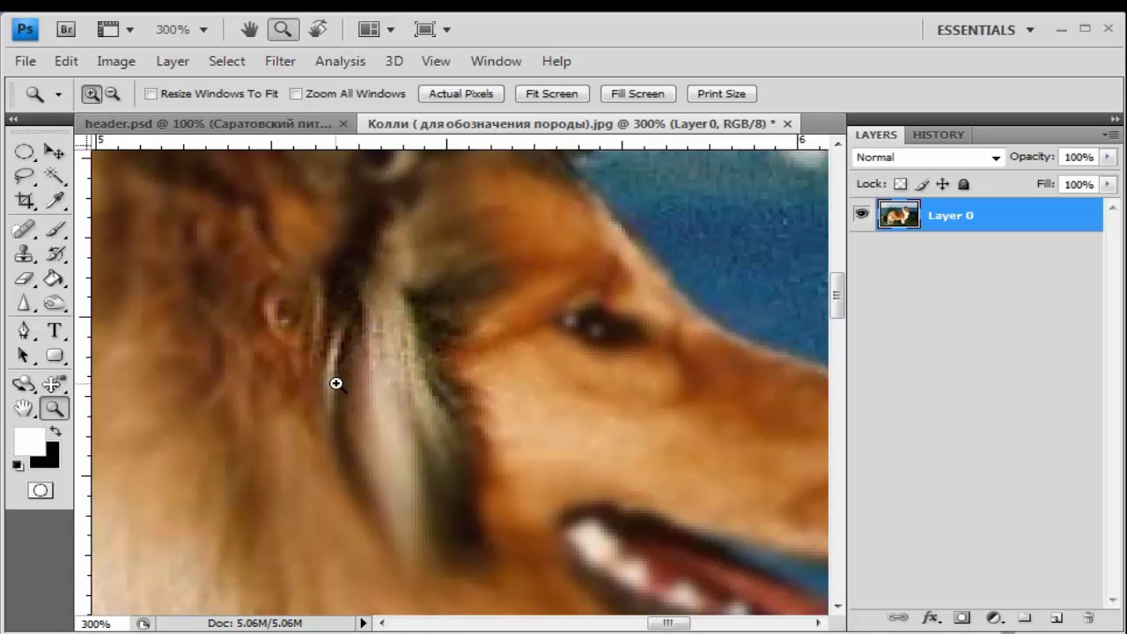
left_click(935, 137)
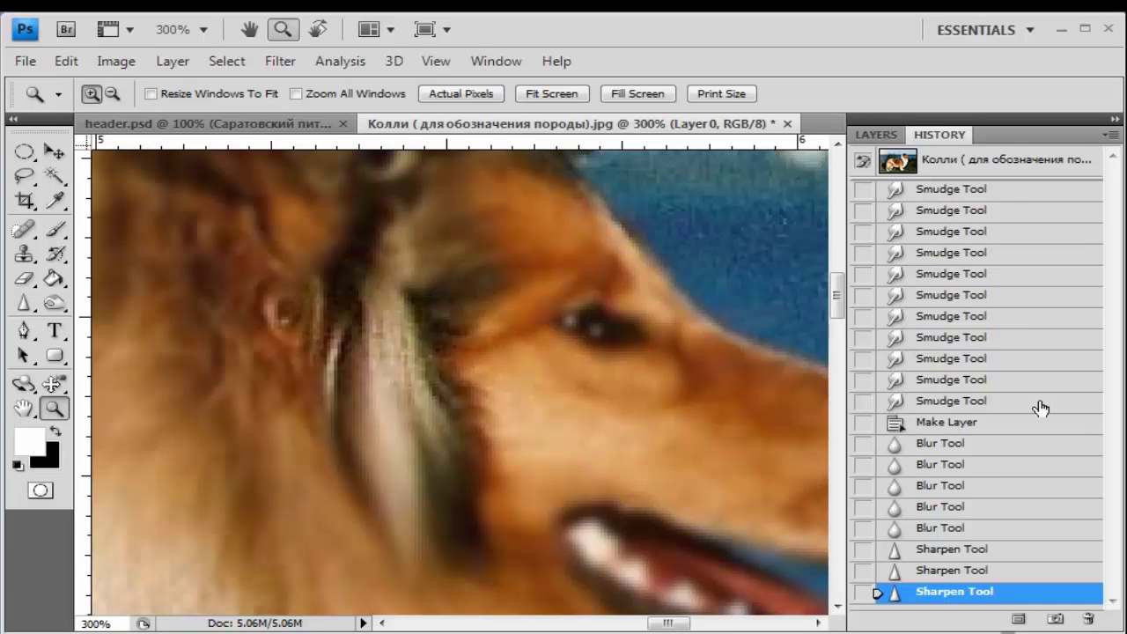
left_click(907, 162)
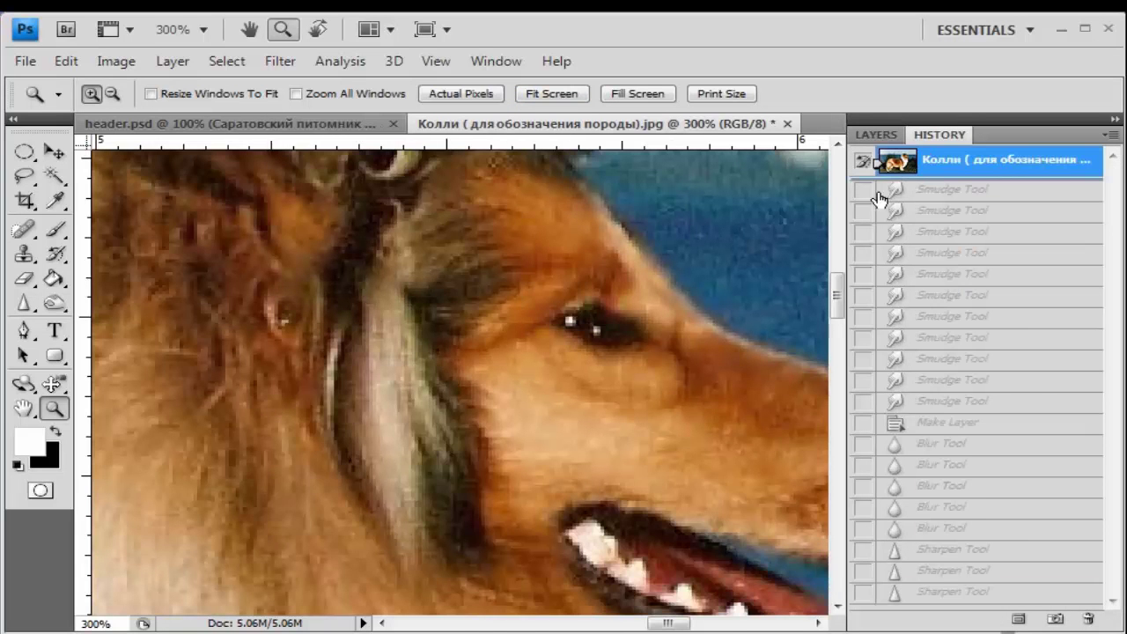
Fit the photo on screen, zoom in on the dog's head, then return to 100%.
left_click(545, 94)
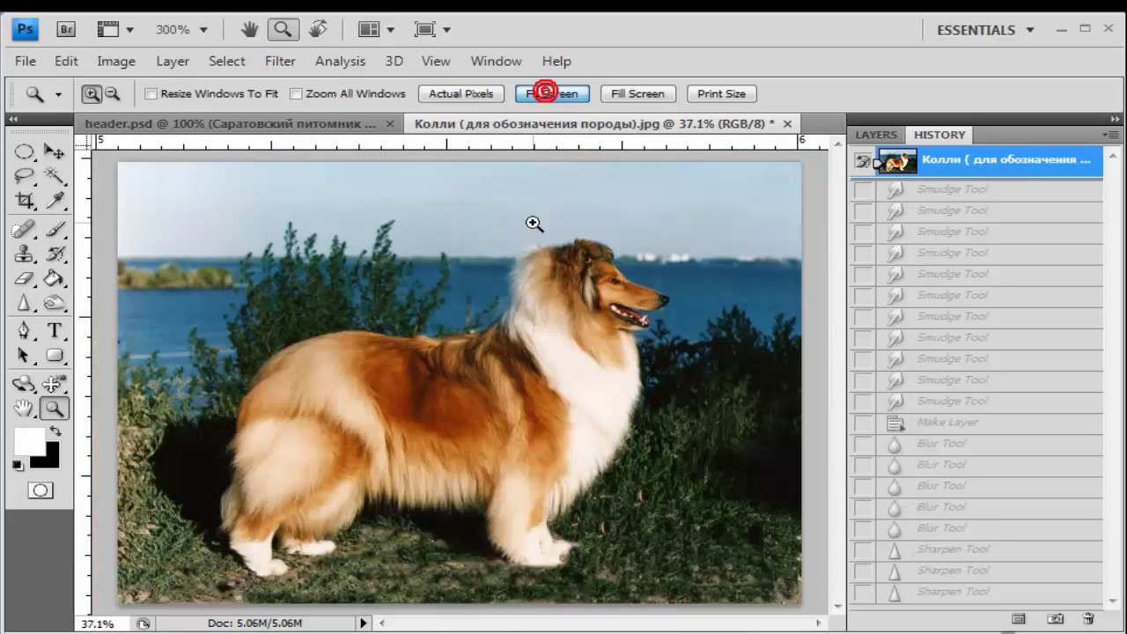
left_click(600, 290)
left_click(623, 314)
left_click(621, 311)
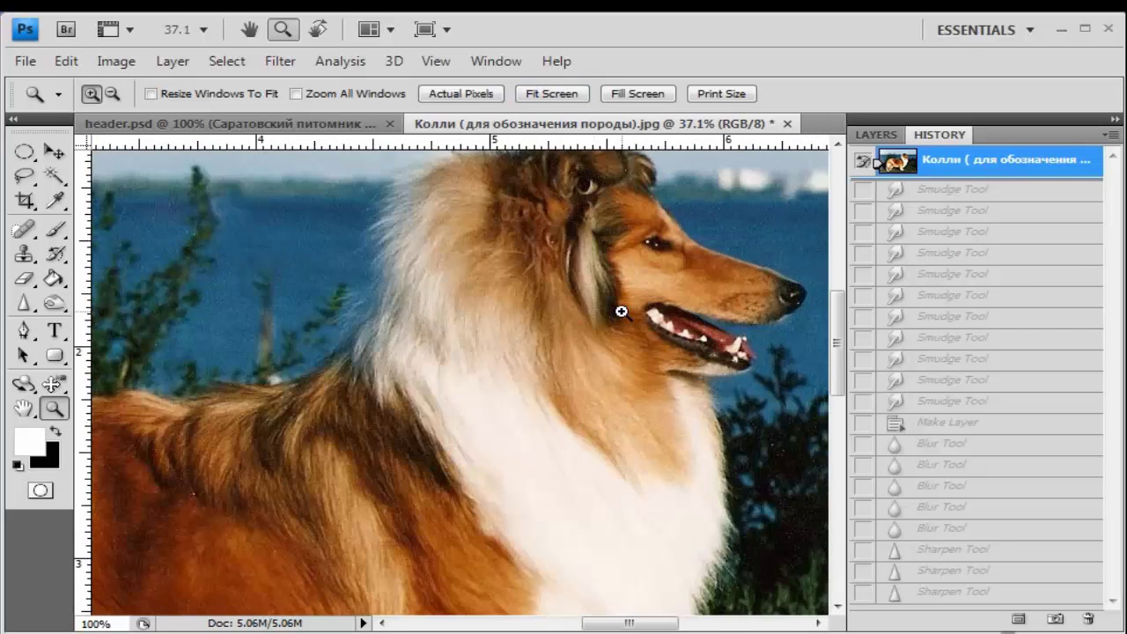
left_click(621, 312)
scroll(624, 289, "up", 2)
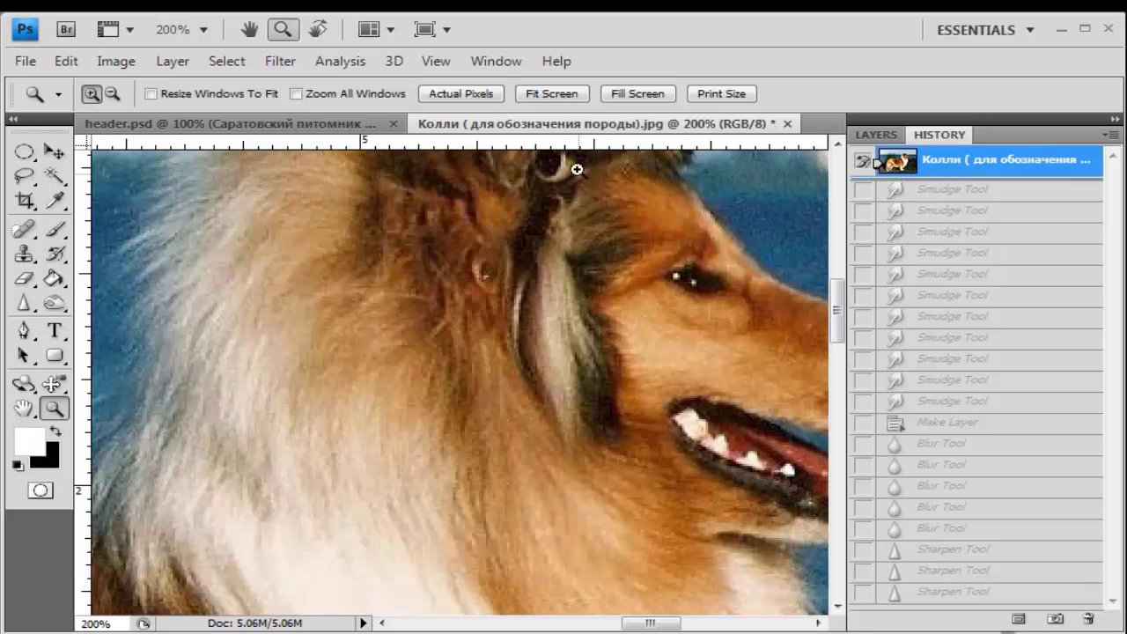
left_click(112, 93)
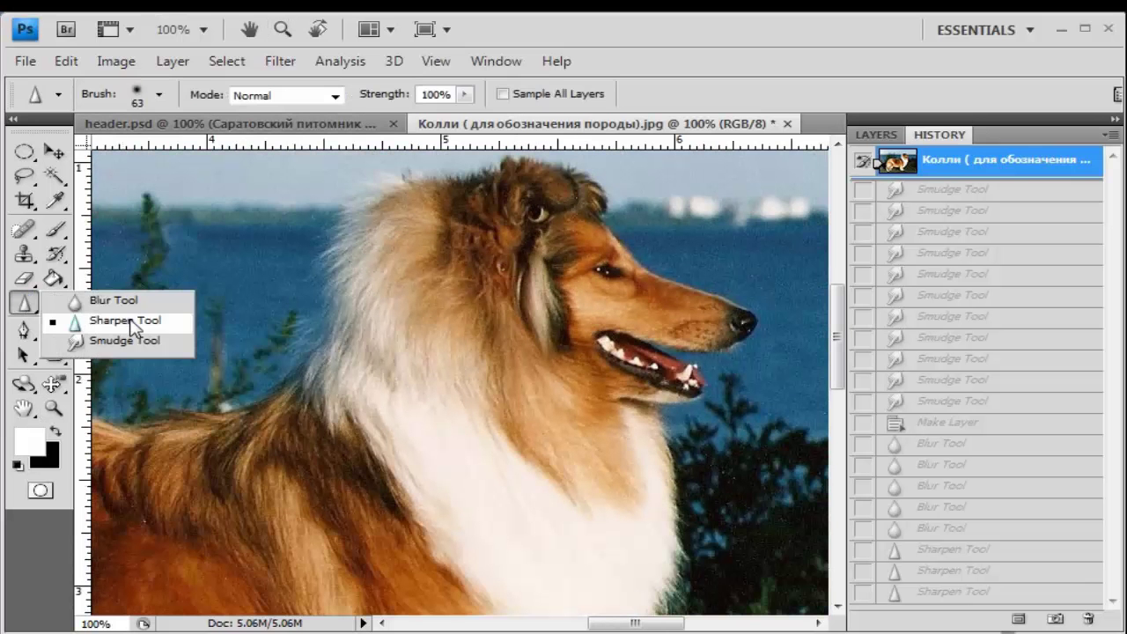
Switch to the Sharpen tool and sharpen the fur across the head, cheek and muzzle.
left_click_drag(26, 304, 110, 320)
mouse_move(611, 276)
left_mouse_down()
mouse_move(564, 312)
mouse_move(719, 325)
left_mouse_up()
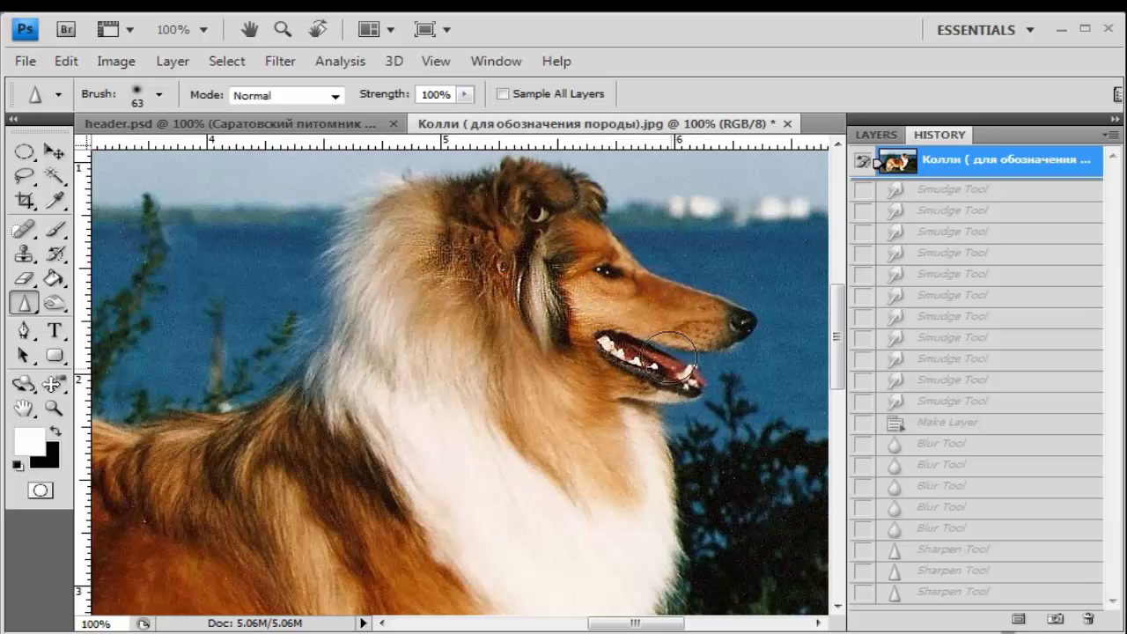
left_click(719, 326)
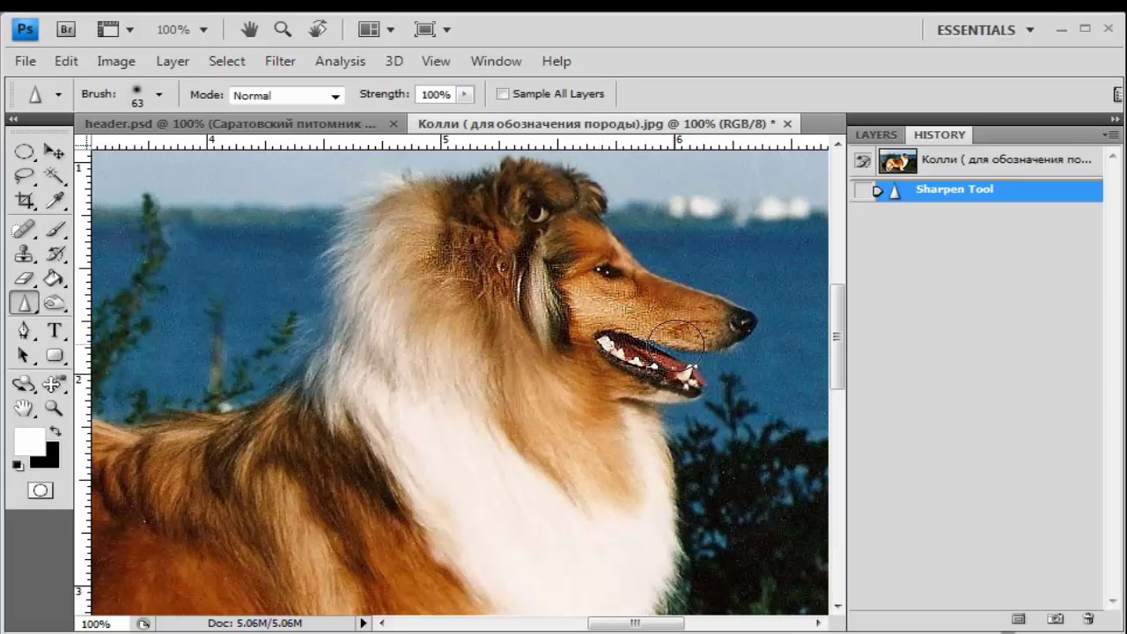
left_click_drag(460, 267, 609, 305)
mouse_move(609, 304)
left_mouse_down()
mouse_move(647, 319)
mouse_move(607, 310)
left_mouse_up()
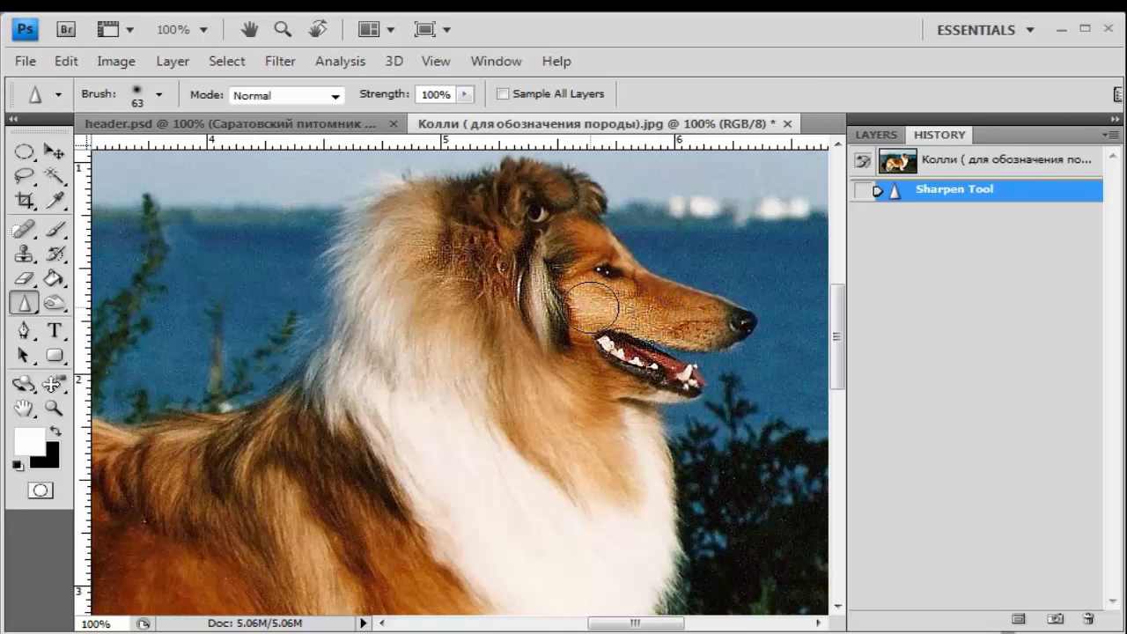
Lower Sharpen strength to 22% and sharpen the head, neck, shoulder and cheek fur.
left_click(464, 95)
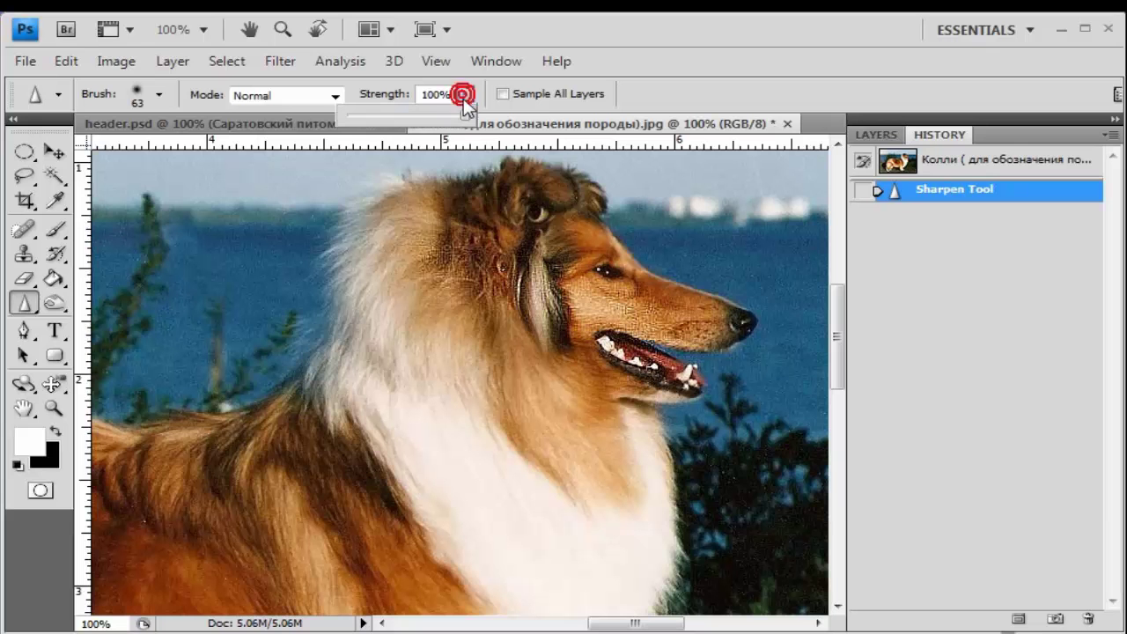
left_click_drag(464, 113, 373, 114)
left_click(570, 201)
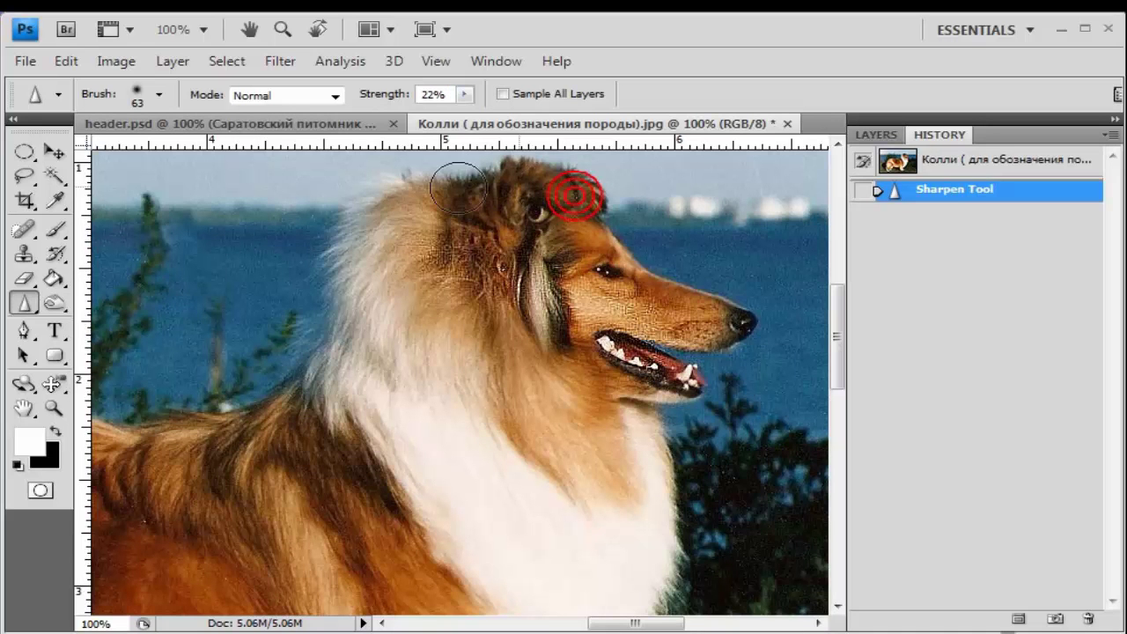
left_click_drag(580, 225, 405, 291)
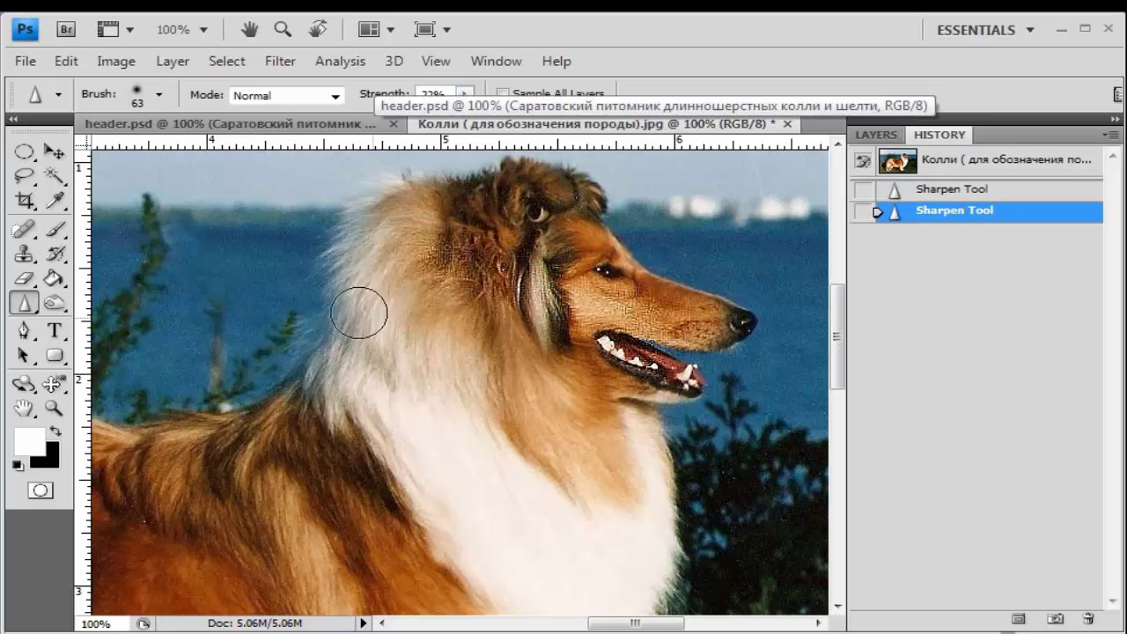
left_click_drag(344, 223, 307, 380)
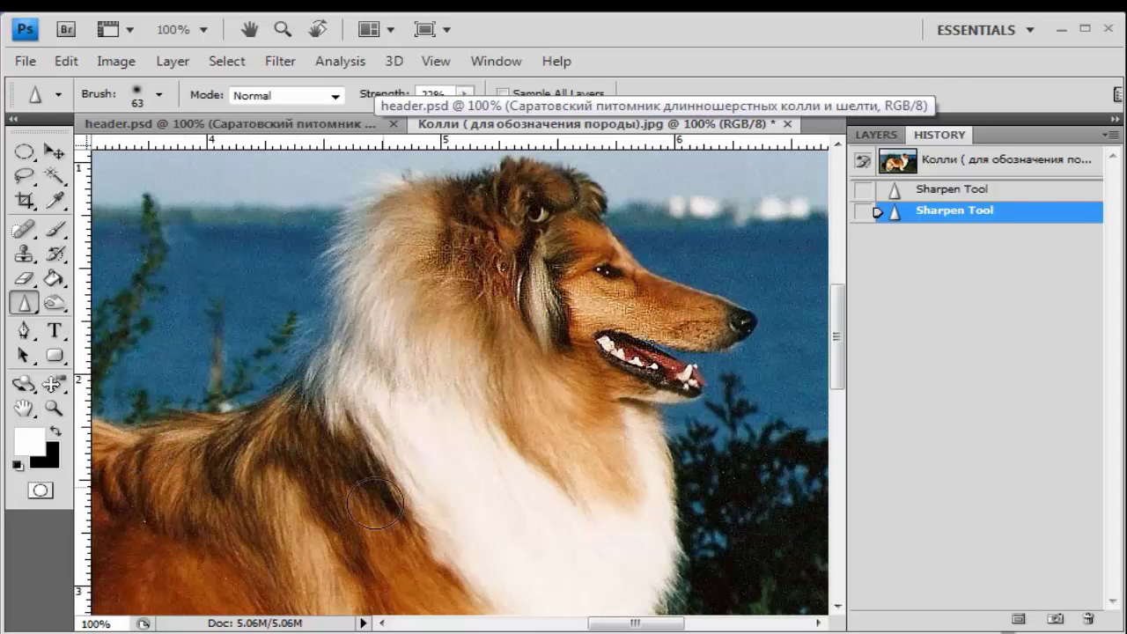
left_click_drag(146, 447, 210, 499)
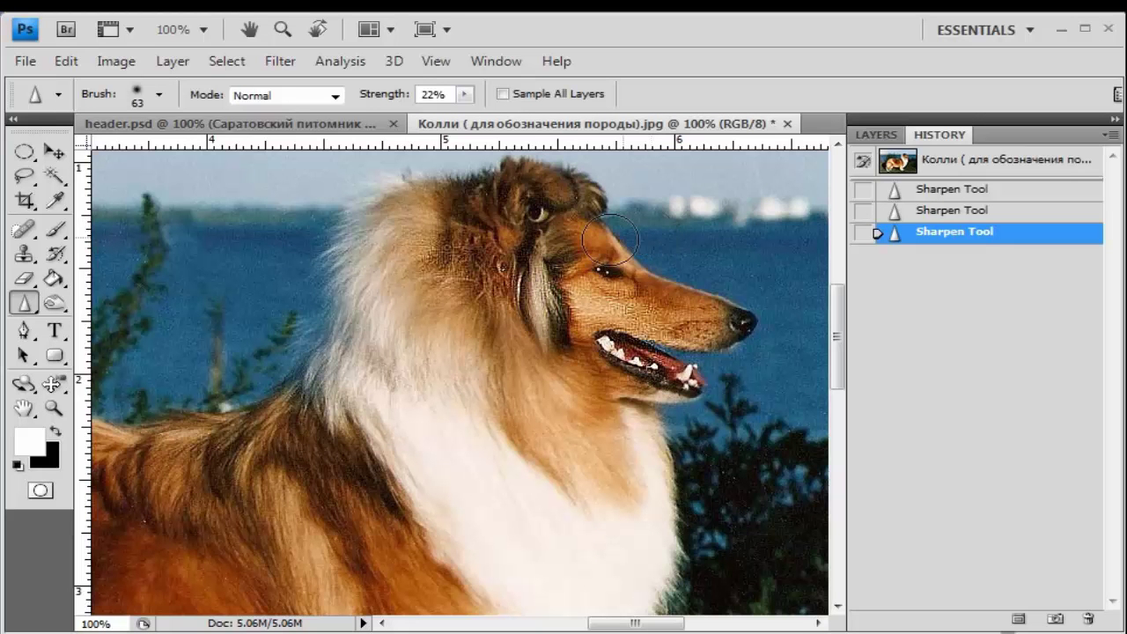
left_click_drag(654, 231, 577, 250)
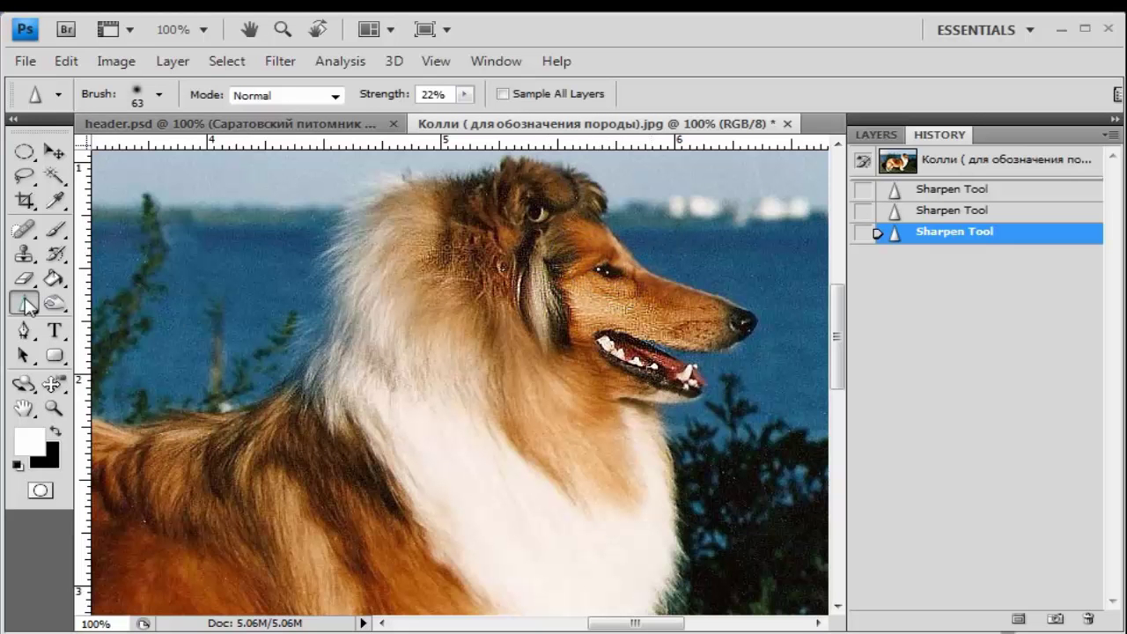
right_click(26, 304)
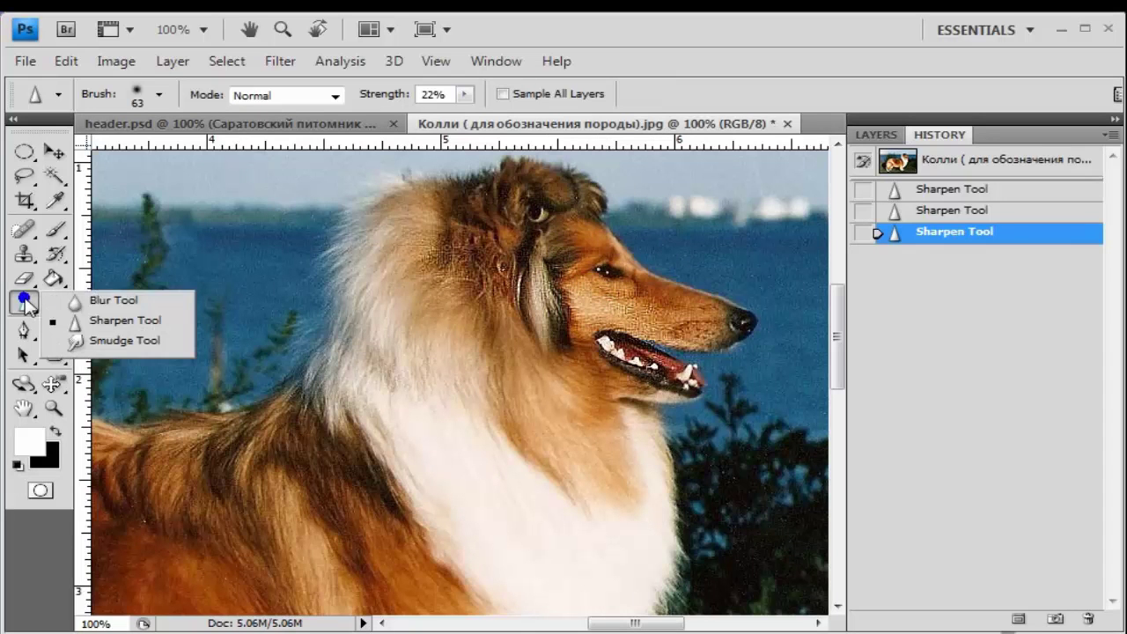
Select the Smudge tool in Normal mode and smudge the fur around the nose and muzzle.
left_click(148, 342)
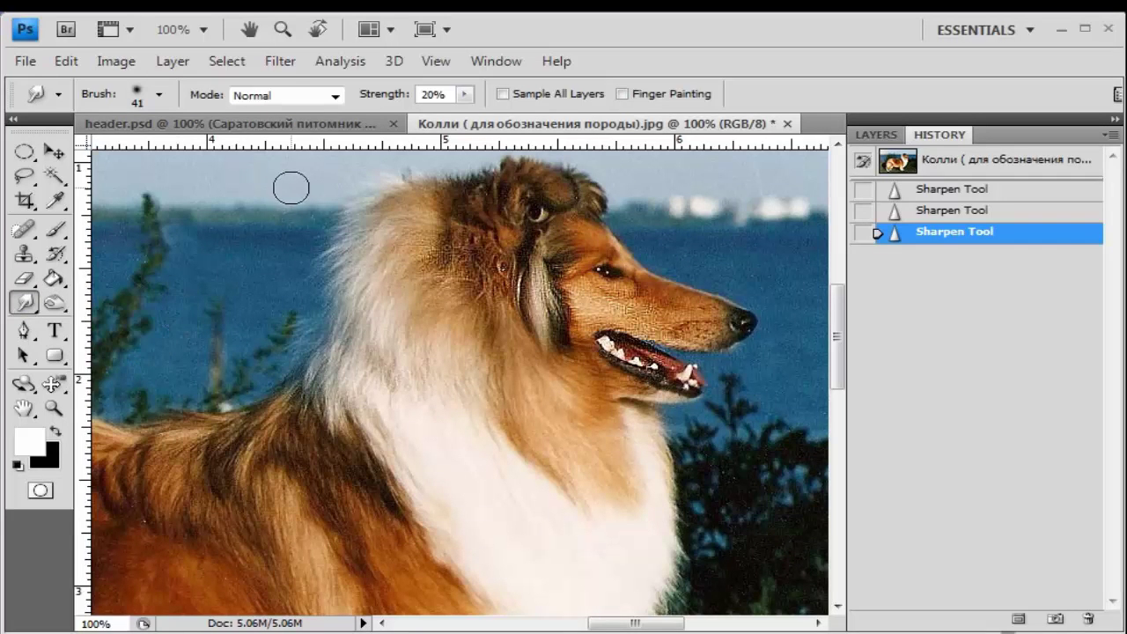
left_click(160, 97)
left_click(159, 97)
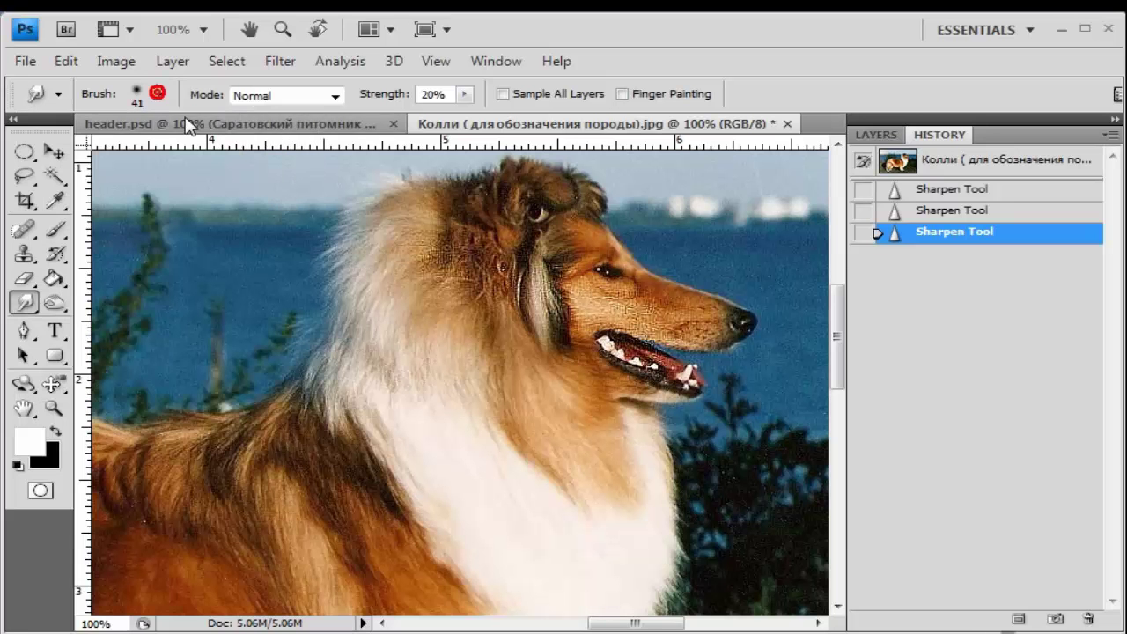
left_click(344, 100)
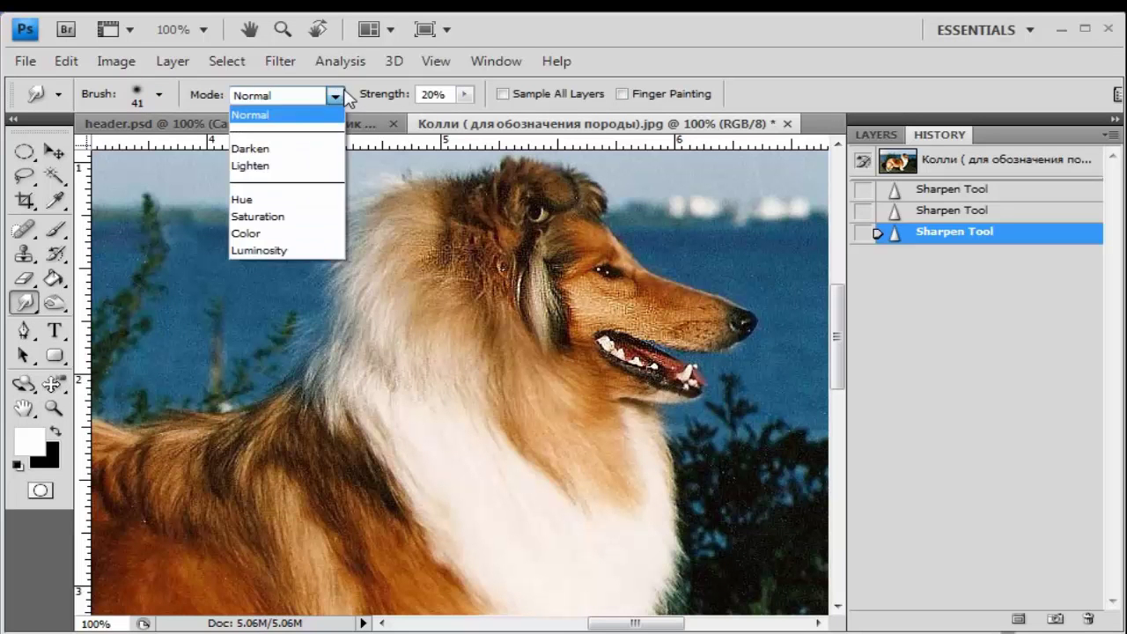
left_click(344, 93)
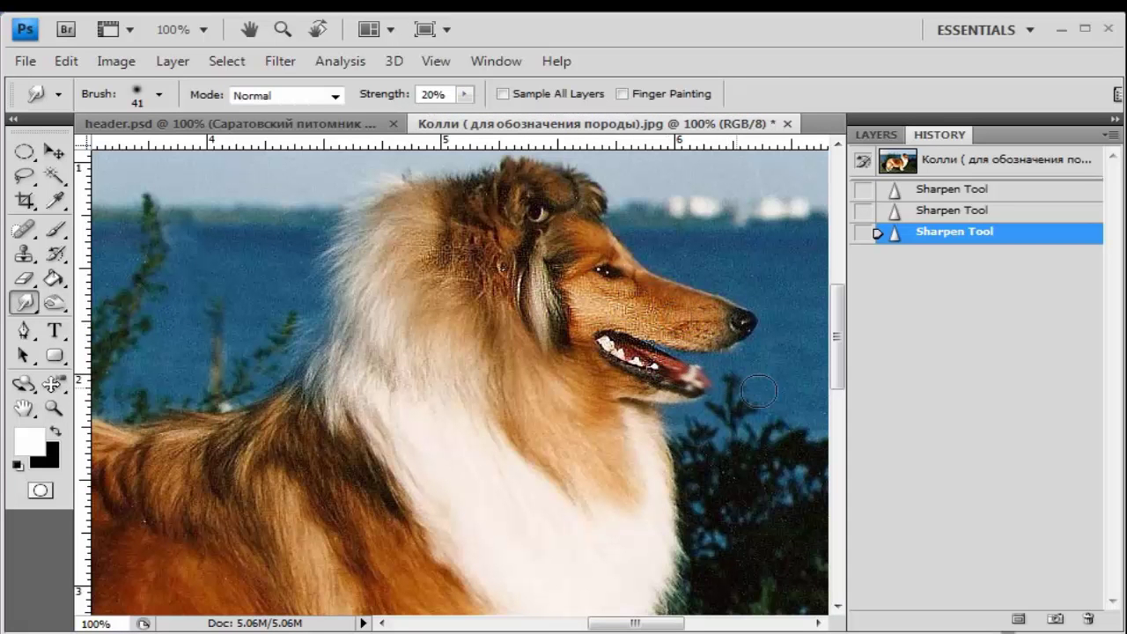
left_click_drag(767, 395, 731, 274)
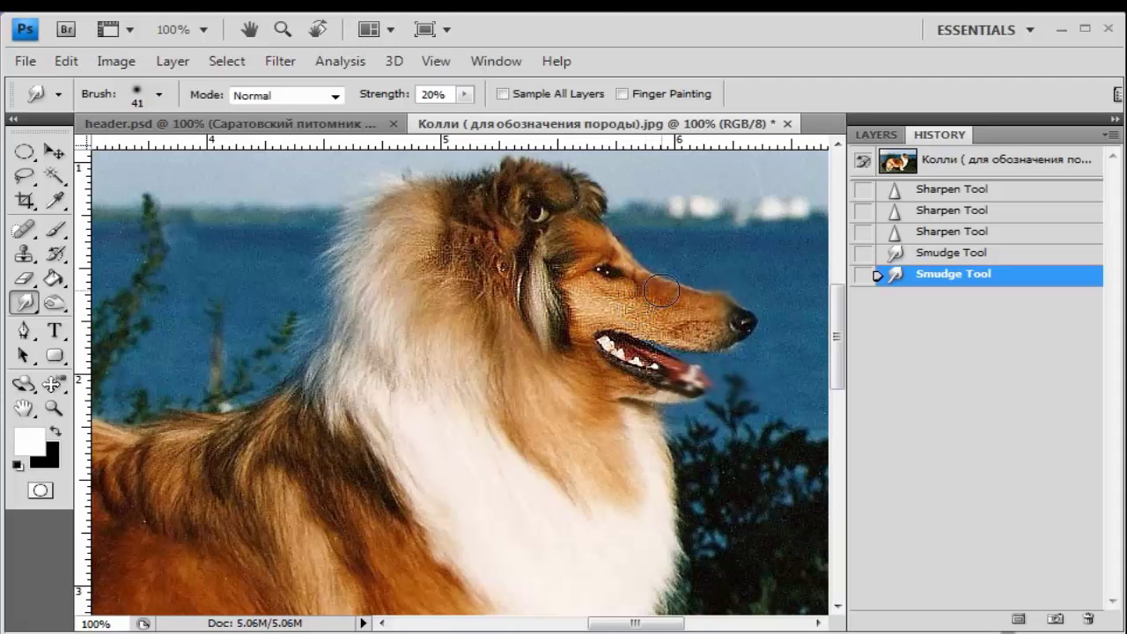
mouse_move(661, 290)
left_mouse_down()
mouse_move(630, 278)
mouse_move(622, 229)
mouse_move(607, 276)
left_mouse_up()
Raise Smudge strength to 56% and smear the ear fur right and up-left.
left_click(465, 94)
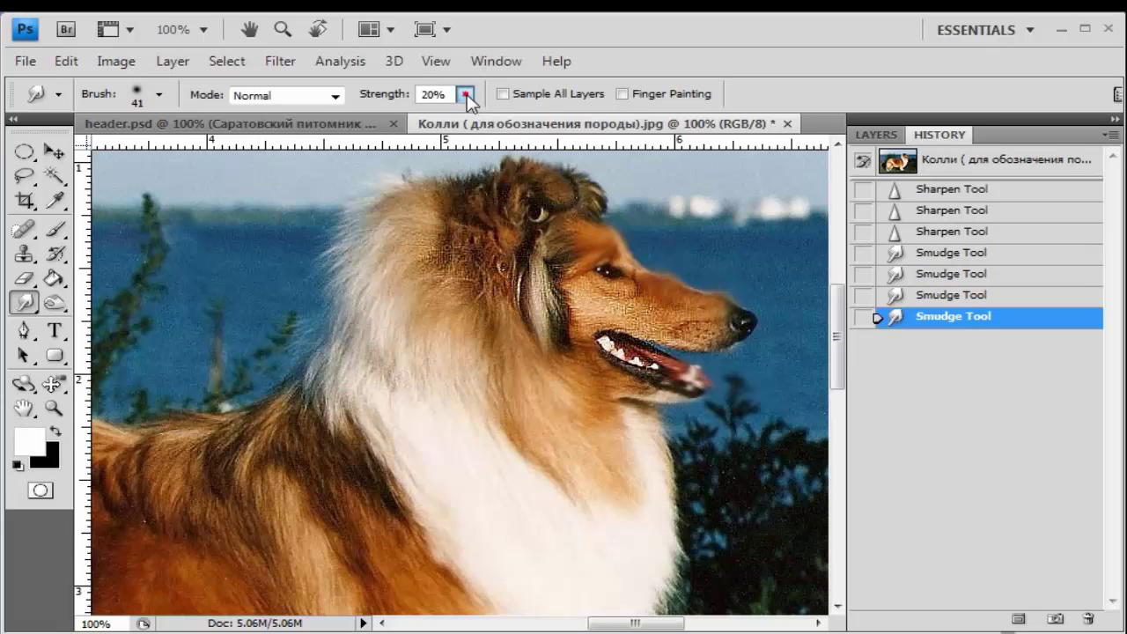
left_click_drag(468, 113, 508, 112)
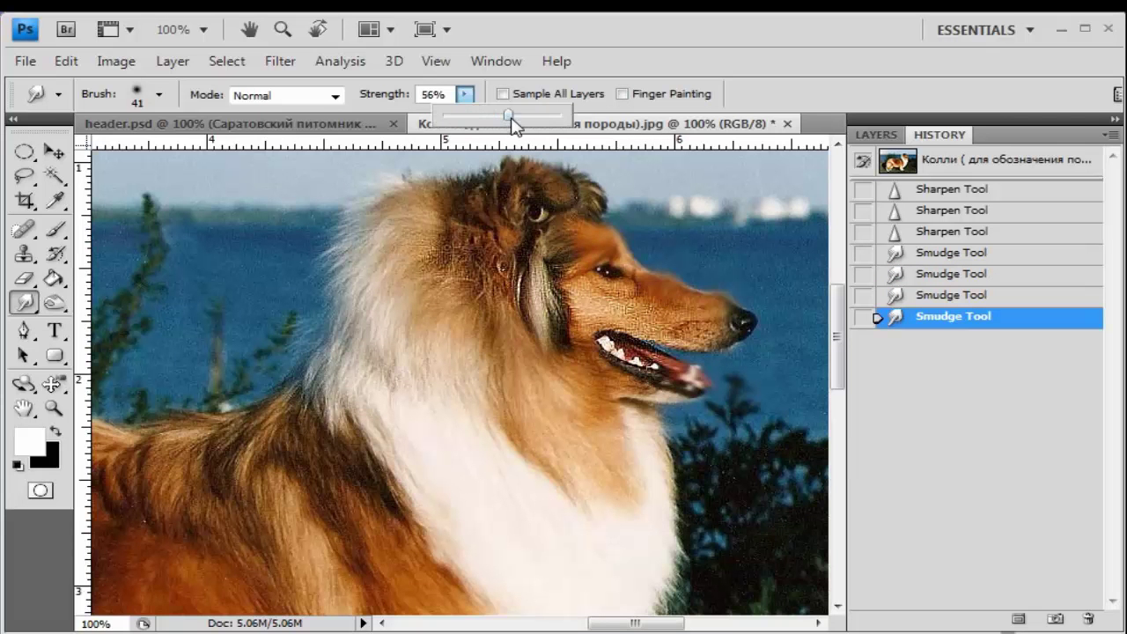
left_click_drag(541, 203, 637, 188)
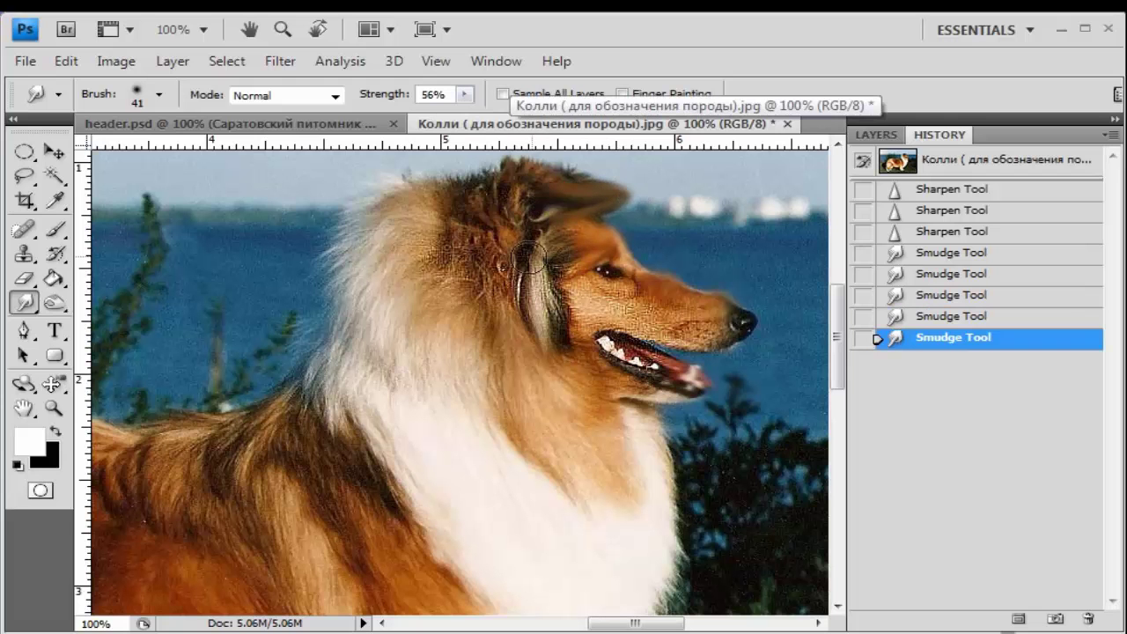
left_click_drag(526, 257, 458, 205)
Raise Smudge strength to 100% and drag streaks across and down the neck fur.
left_click(464, 94)
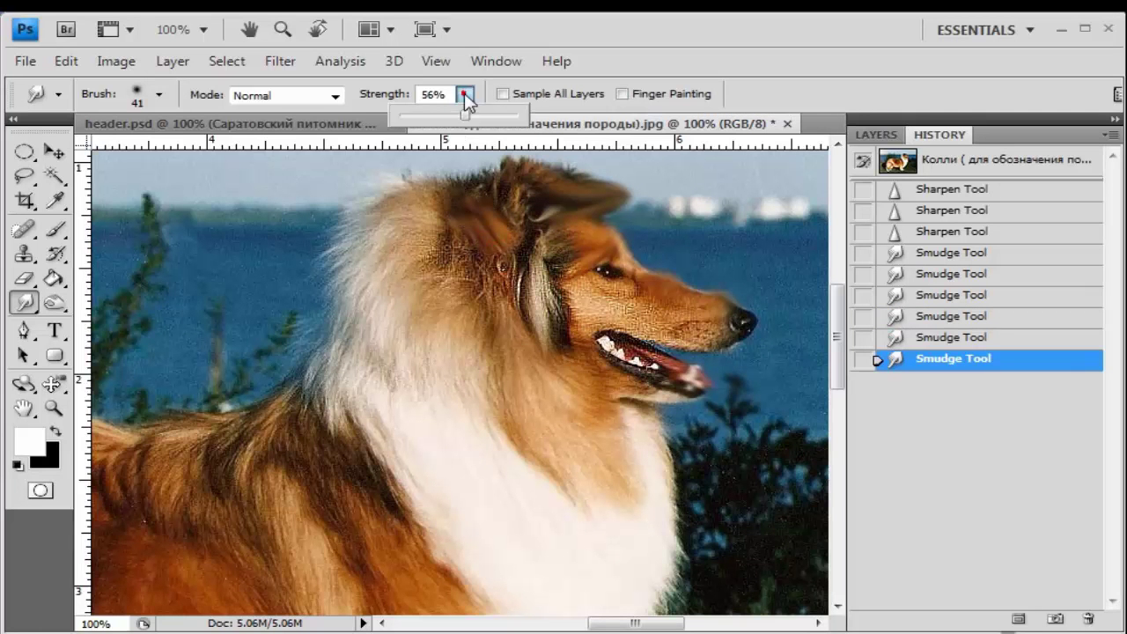
left_click_drag(469, 115, 521, 116)
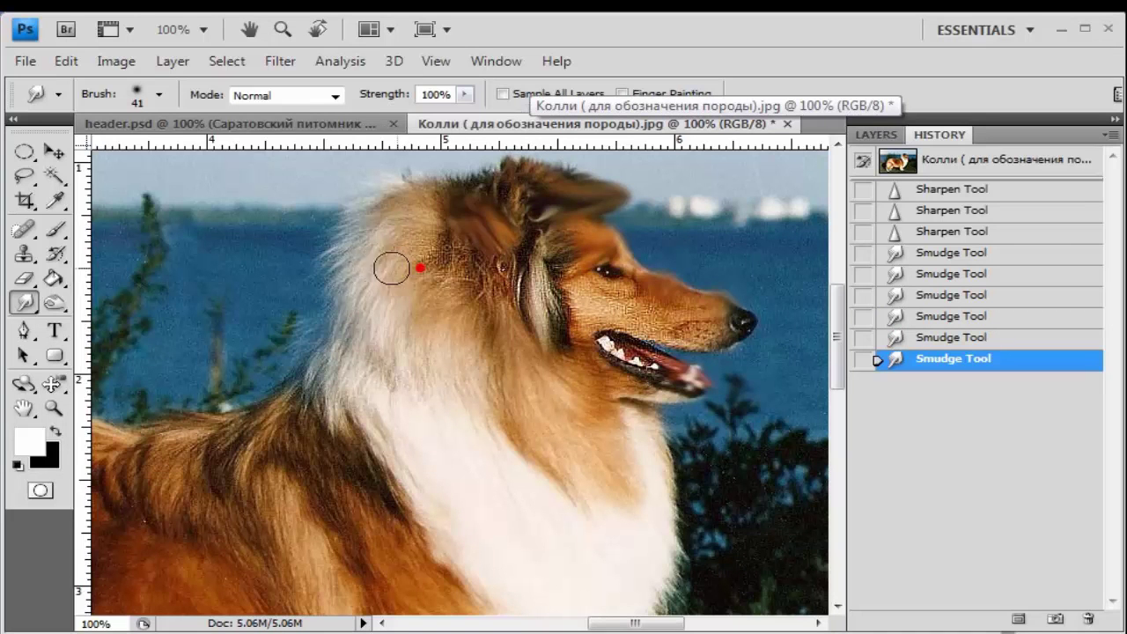
left_click_drag(433, 264, 328, 273)
left_click_drag(521, 273, 486, 358)
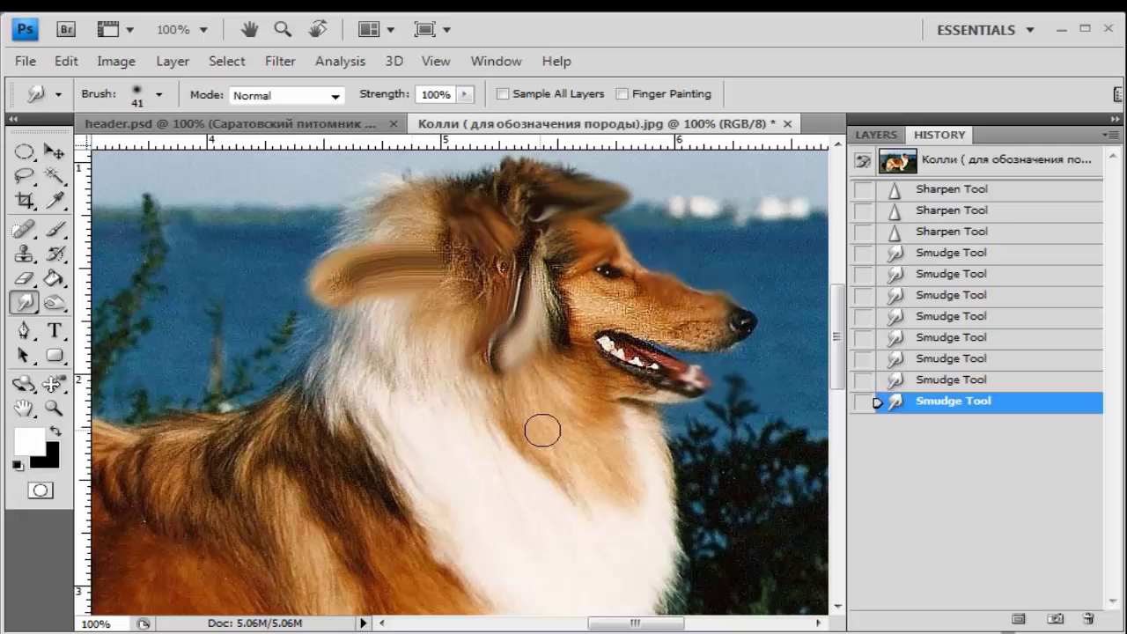
Revert to the original snapshot and enable Finger Painting at 20% smudge strength.
left_click(927, 166)
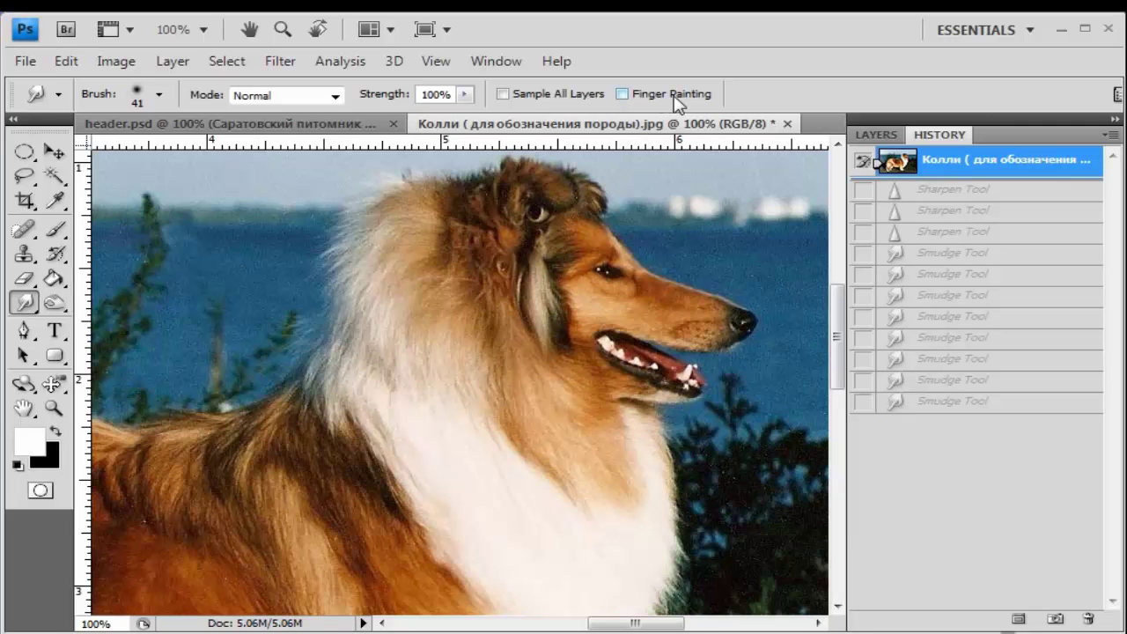
left_click(623, 93)
left_click(463, 94)
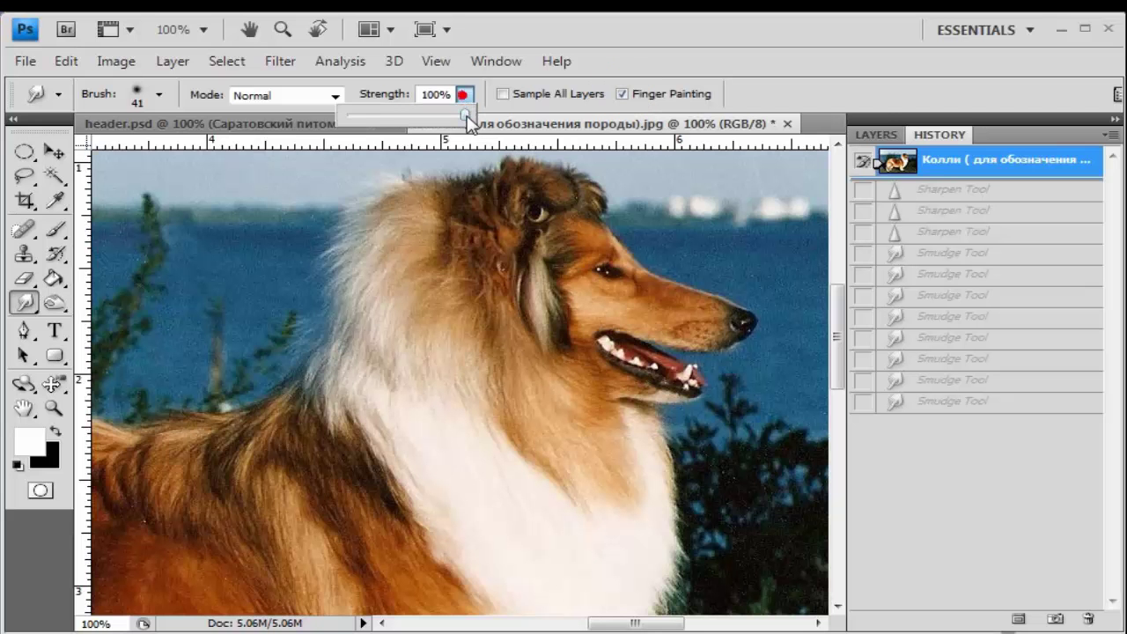
left_click_drag(458, 116, 361, 118)
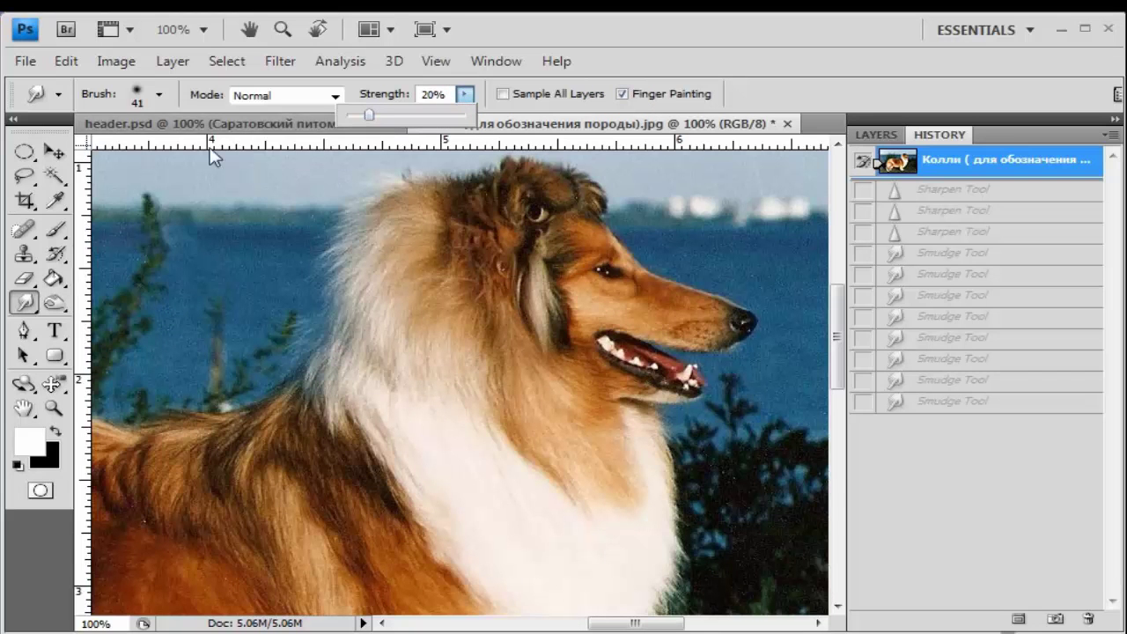
Set the brush to 29 px and lightly smudge the white chest fur.
left_click(159, 95)
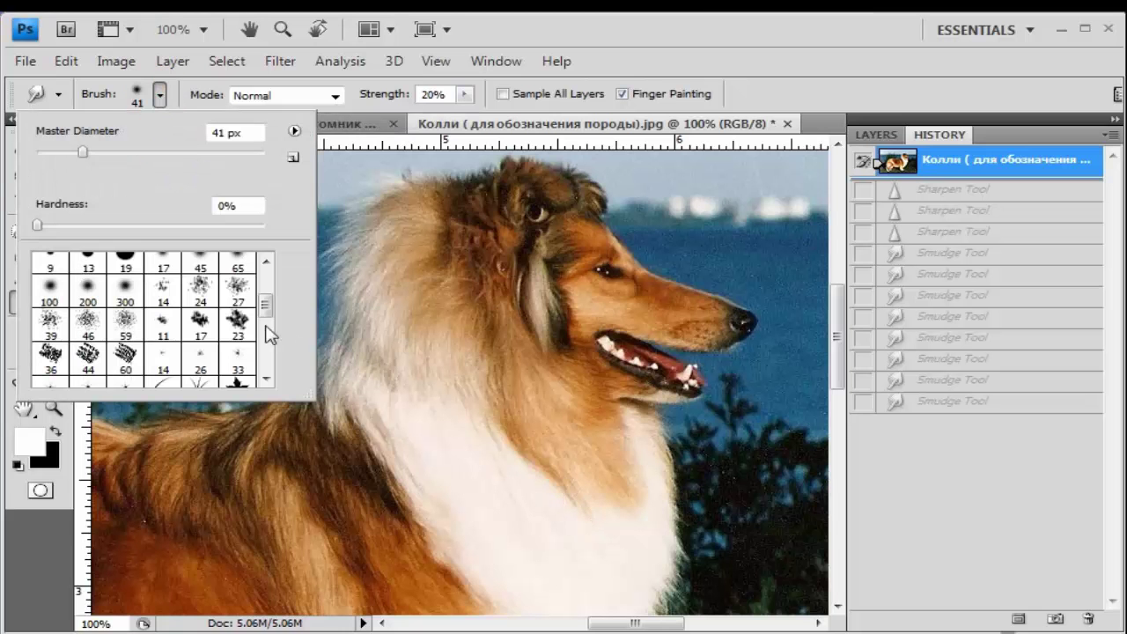
left_click_drag(88, 158, 72, 159)
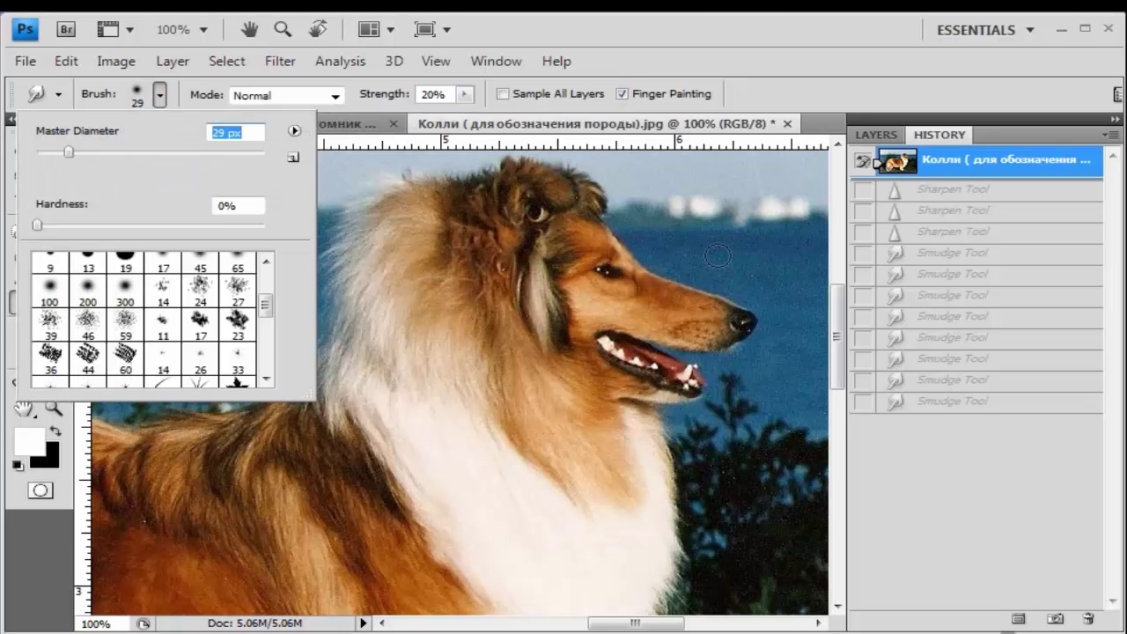
key("Return")
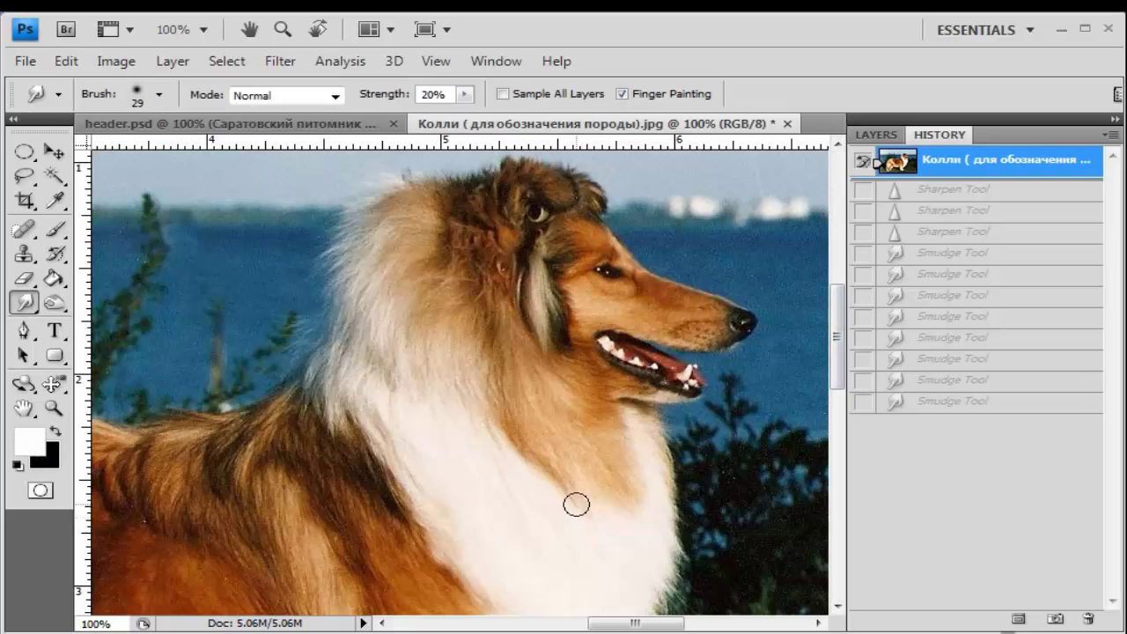
mouse_move(576, 505)
left_mouse_down()
mouse_move(558, 480)
mouse_move(587, 520)
mouse_move(570, 497)
mouse_move(572, 518)
left_mouse_up()
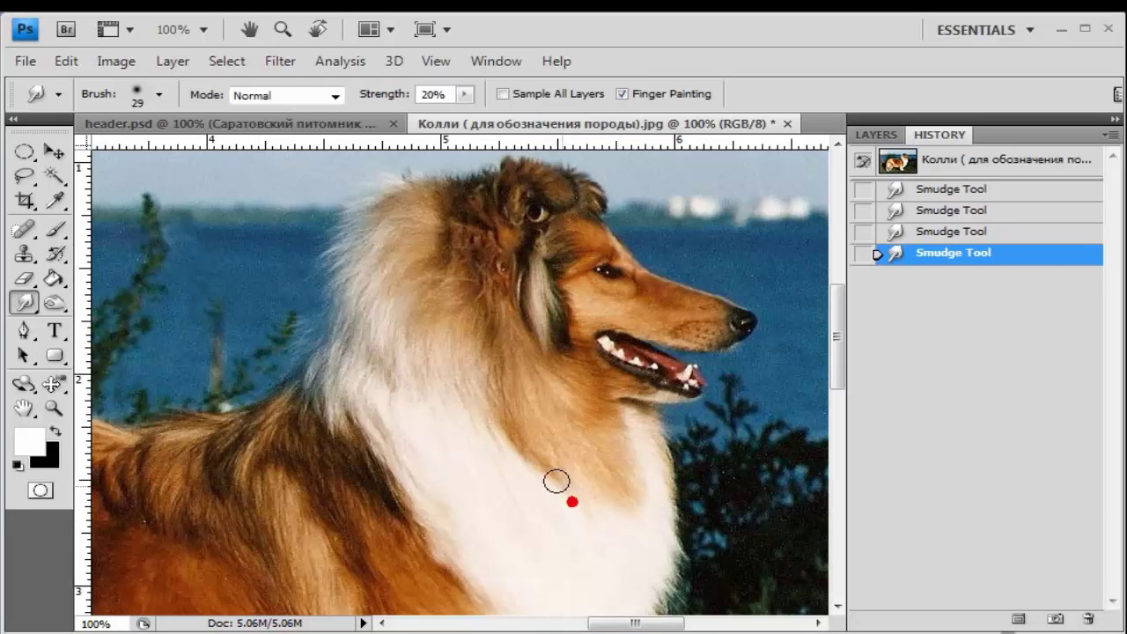
left_click_drag(556, 481, 546, 470)
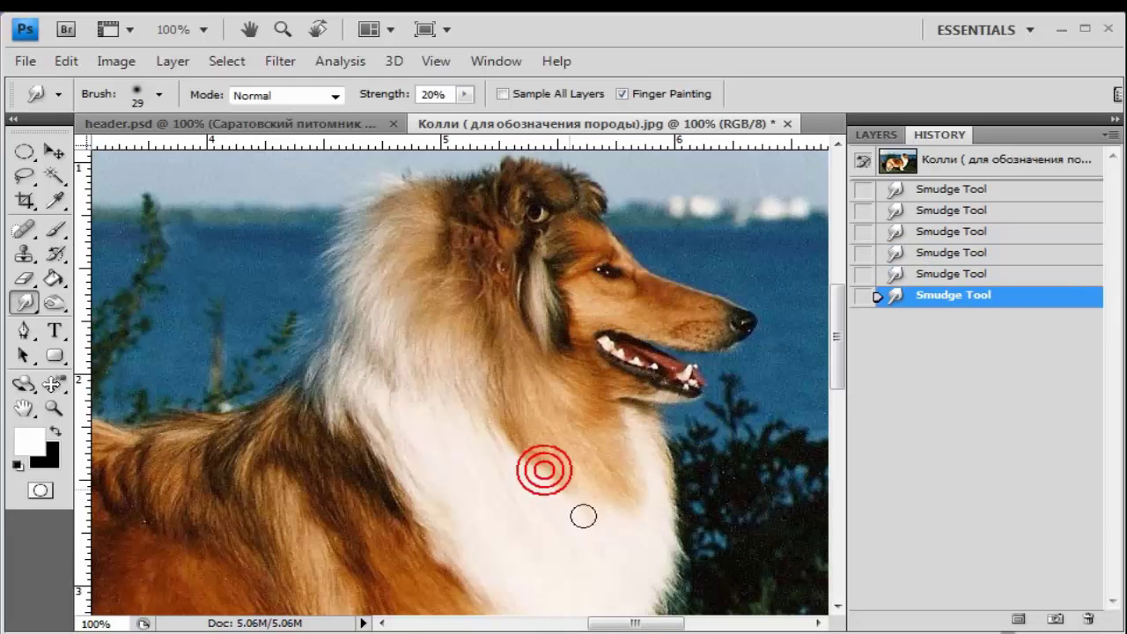